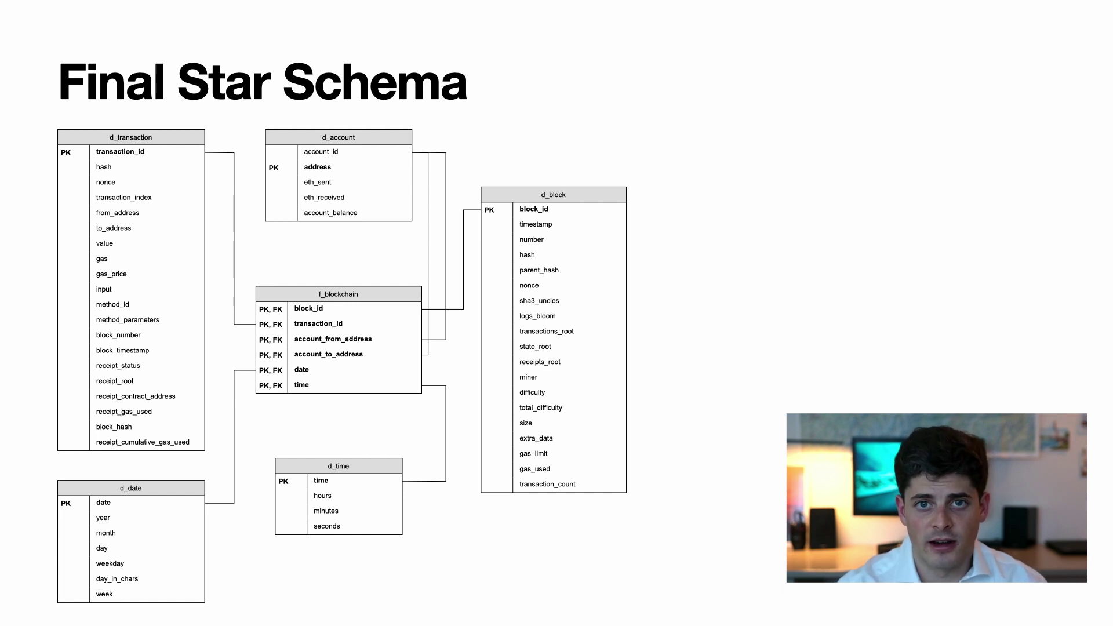
Reveal the Dimensions bullet listing the five dimension tables on the Final Star Schema slide.
key("Right")
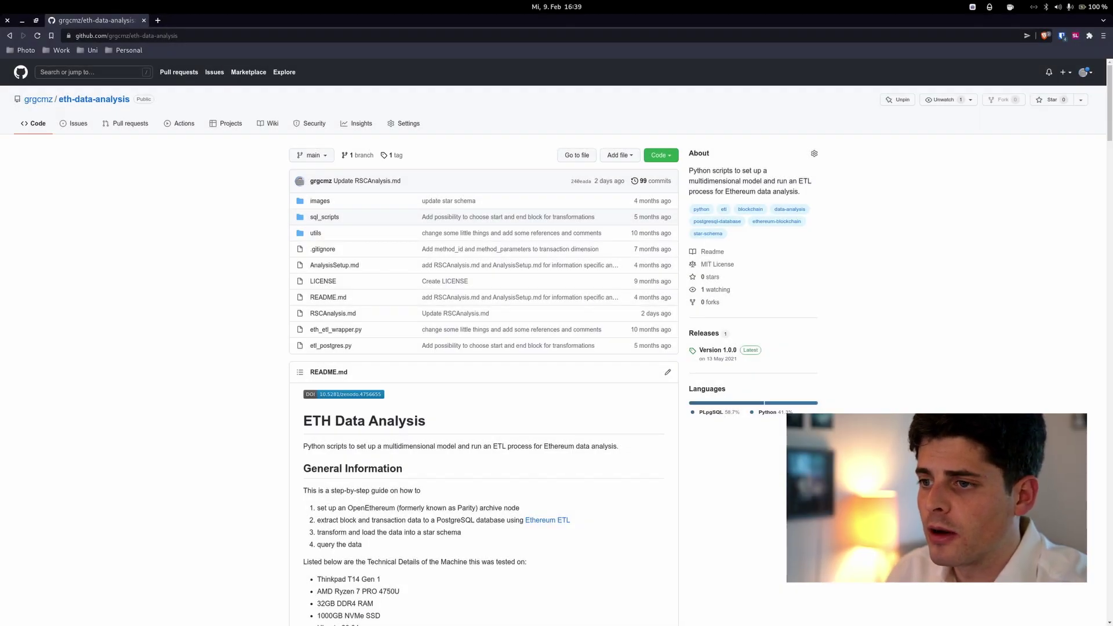
Scroll the README down to '4 Querying Data', showing the daily-average query and its chart.
scroll(298, 374, "down", 2)
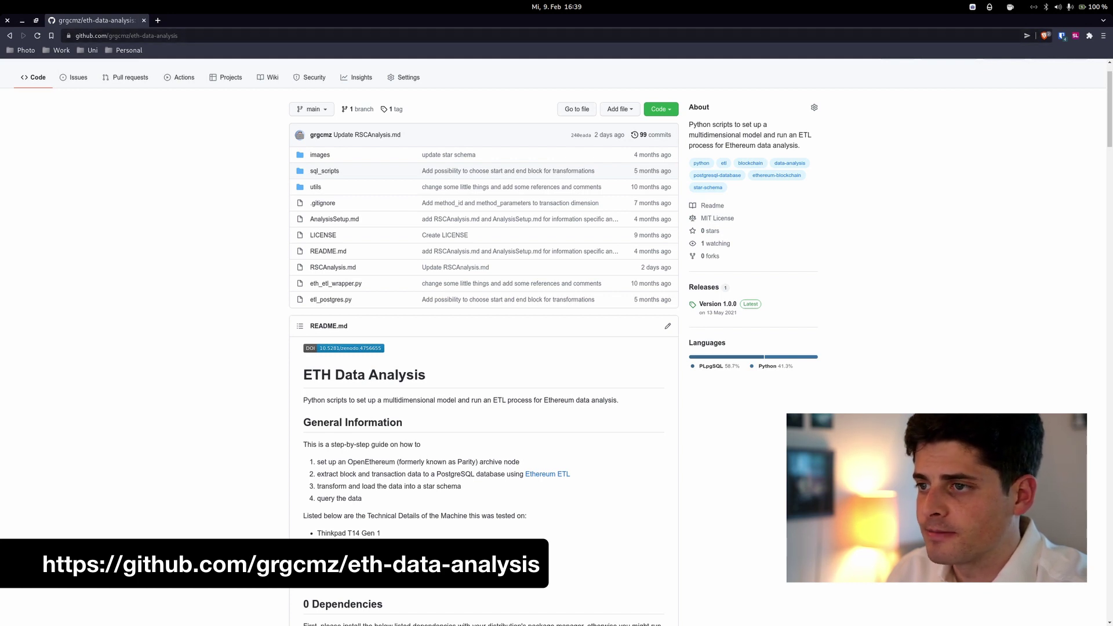
scroll(484, 348, "down", 3)
scroll(484, 348, "down", 5)
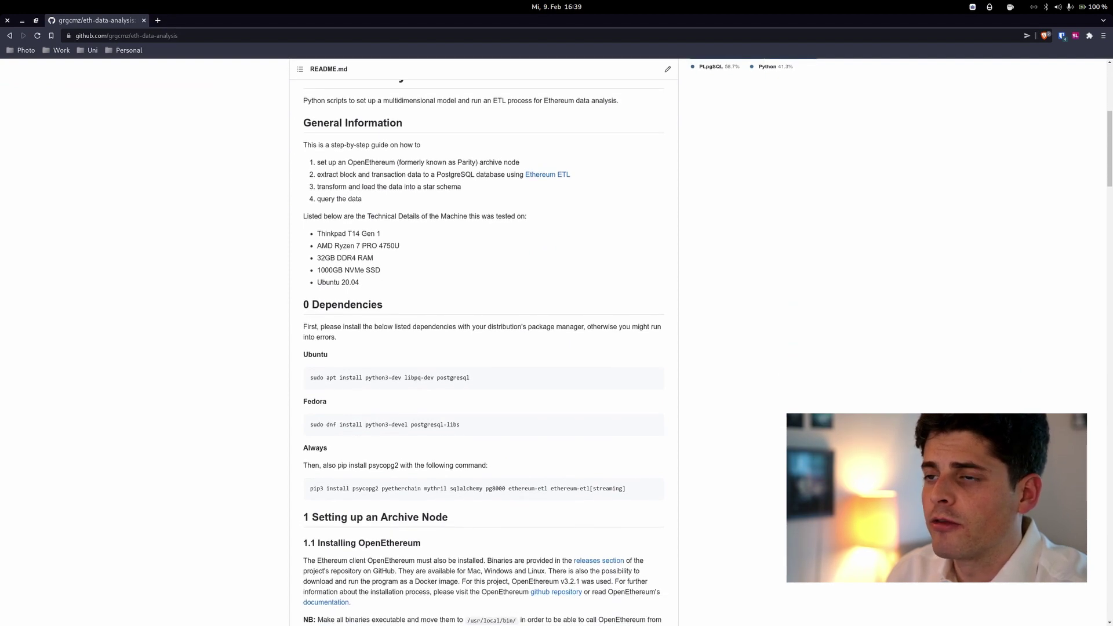
scroll(484, 348, "down", 5)
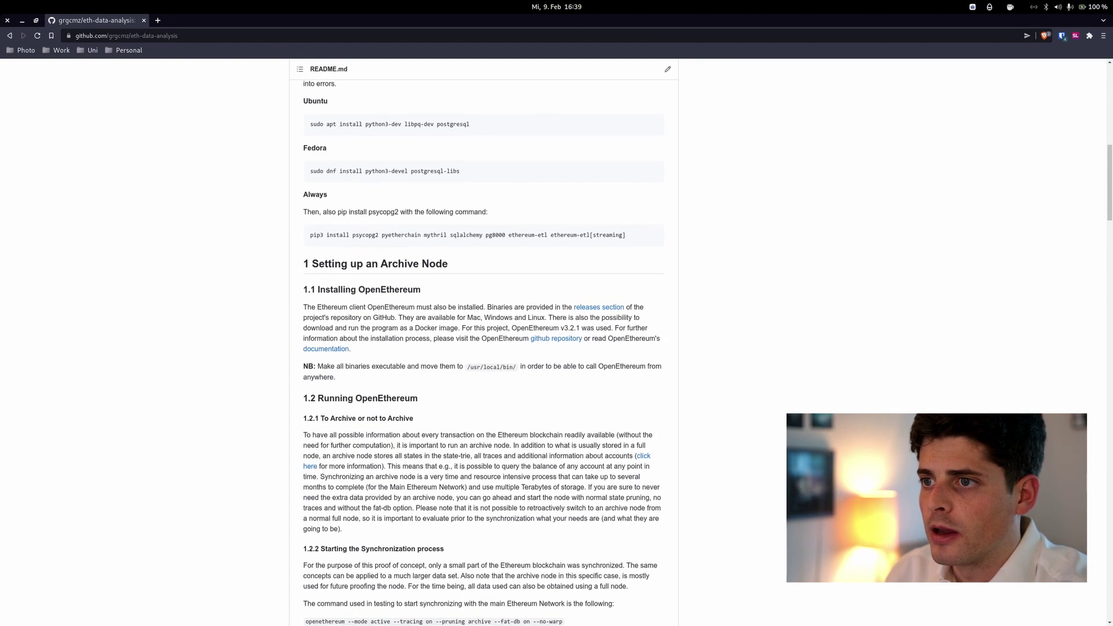
scroll(484, 348, "down", 1)
scroll(484, 348, "down", 2)
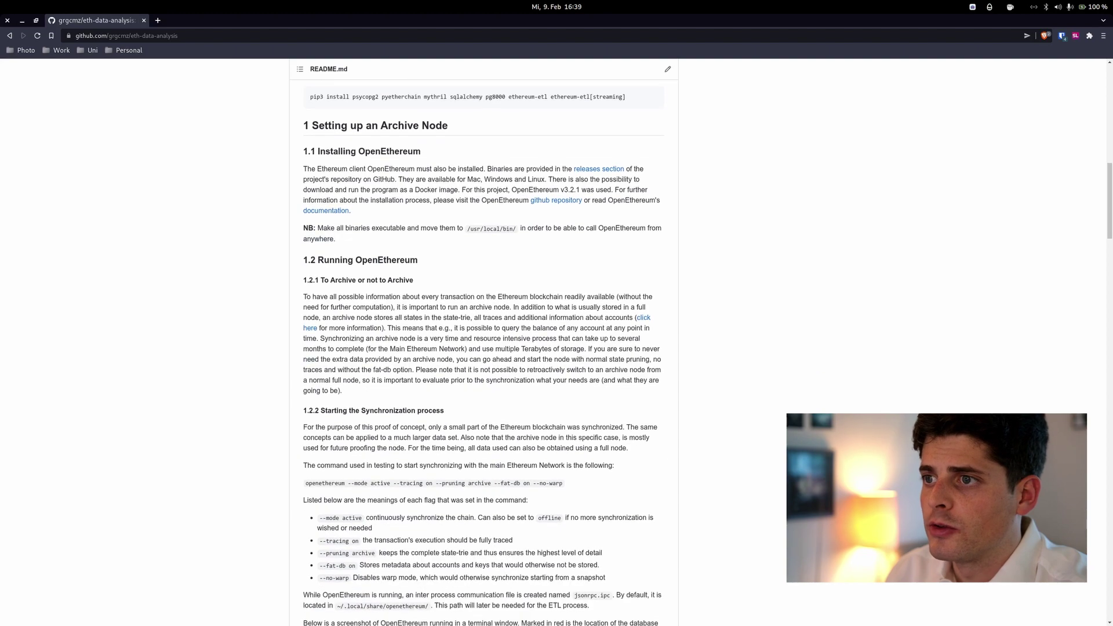
scroll(484, 348, "up", 1)
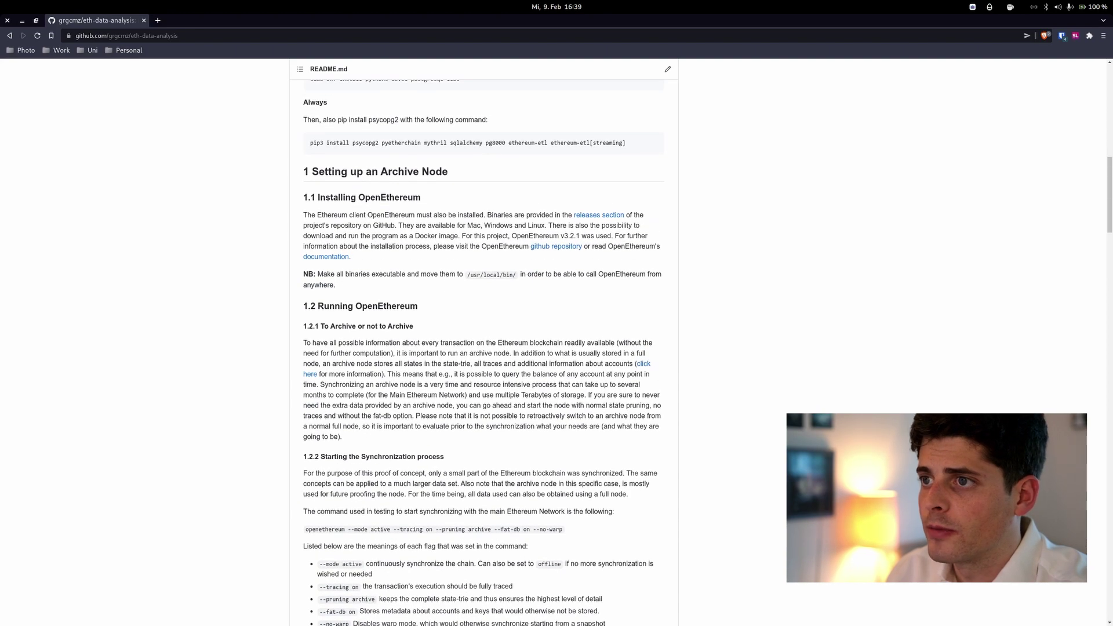
scroll(484, 347, "down", 10)
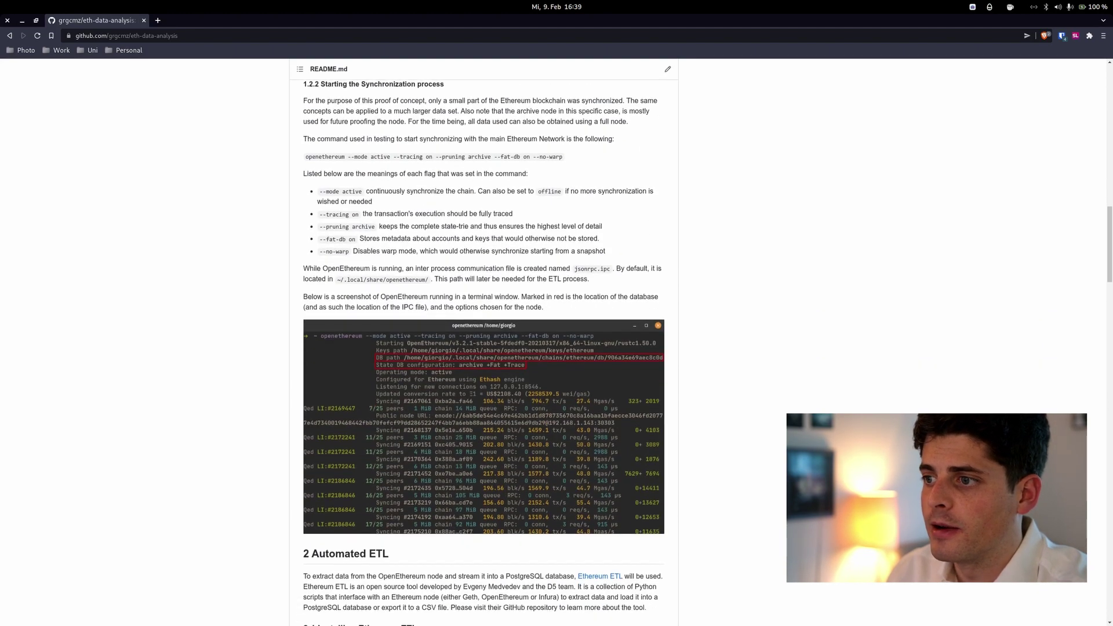
scroll(483, 266, "down", 8)
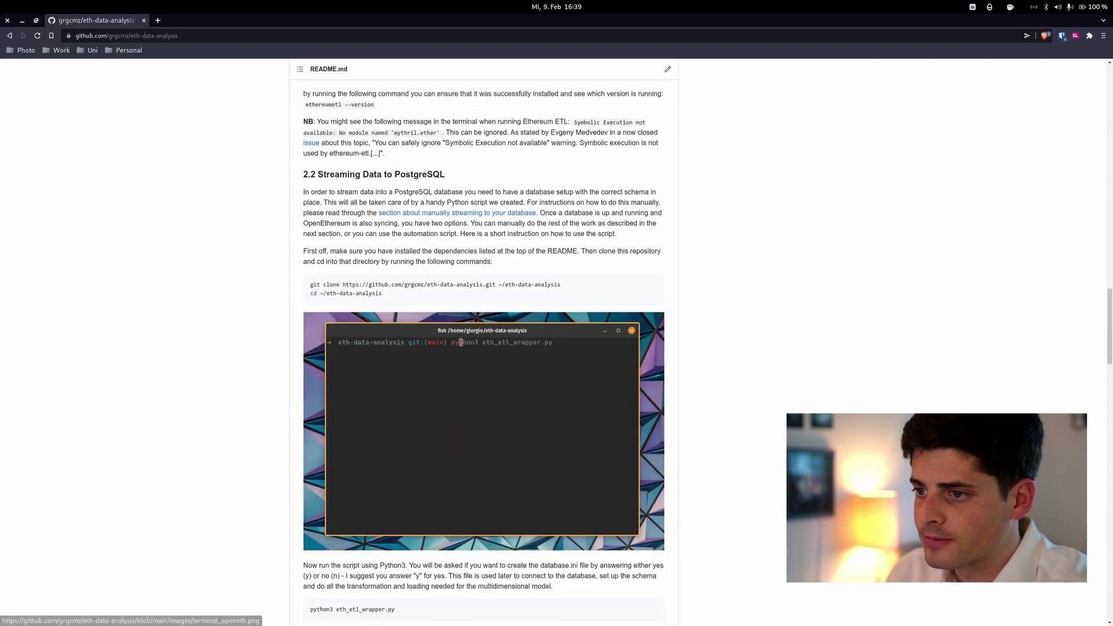
scroll(484, 348, "down", 18)
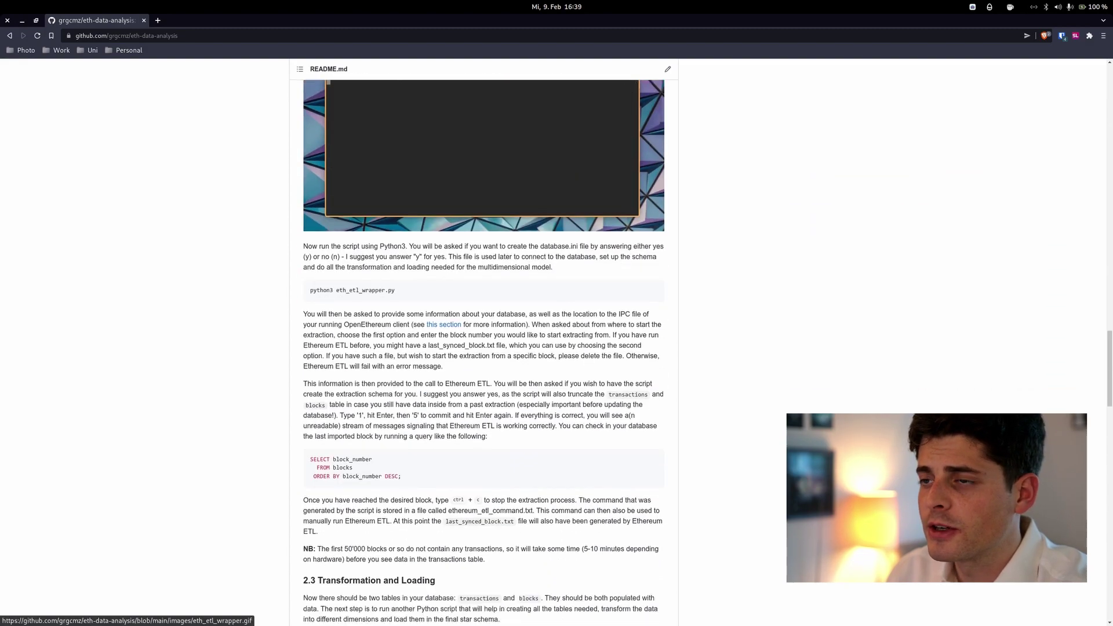
scroll(484, 348, "down", 14)
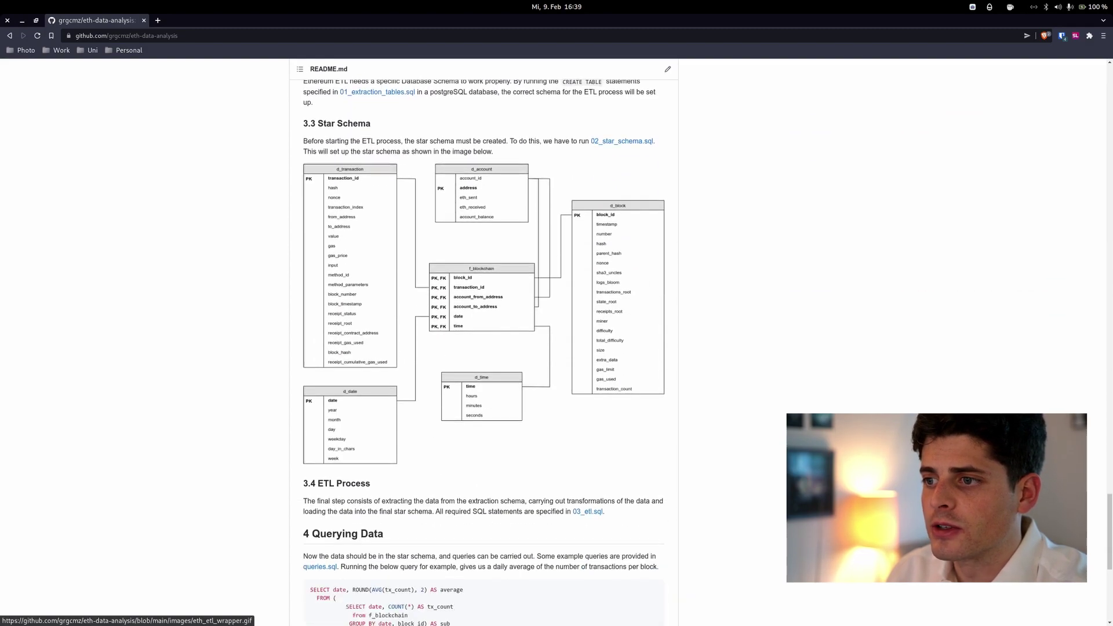
scroll(483, 347, "down", 4)
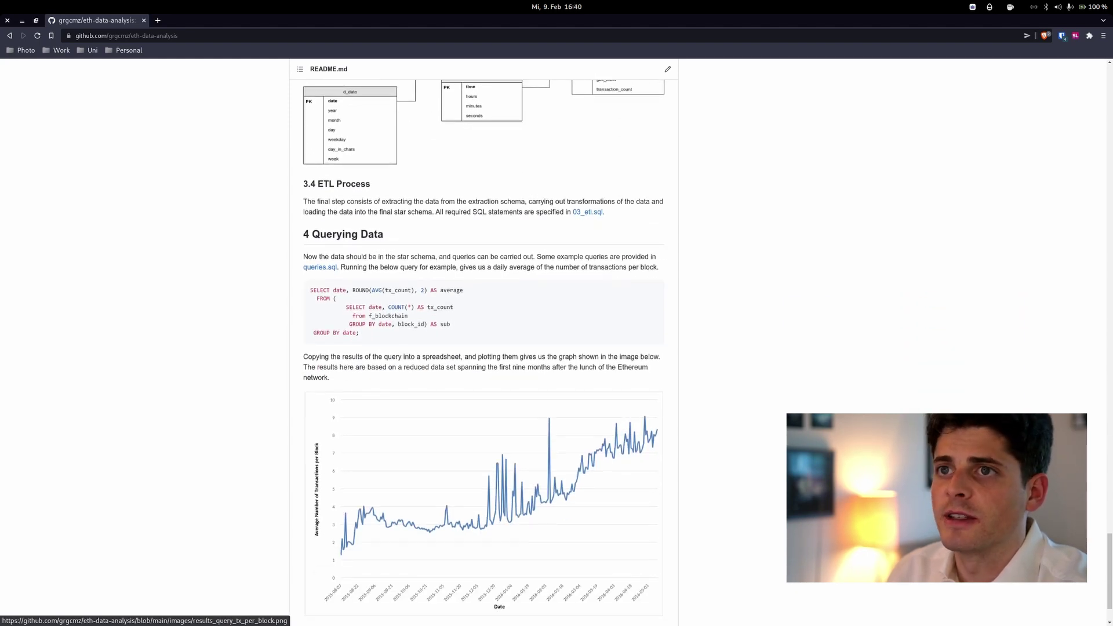
Run the All Txs of June 2021 select-all query on f_blockchain and scroll its result rows.
key("alt+Tab")
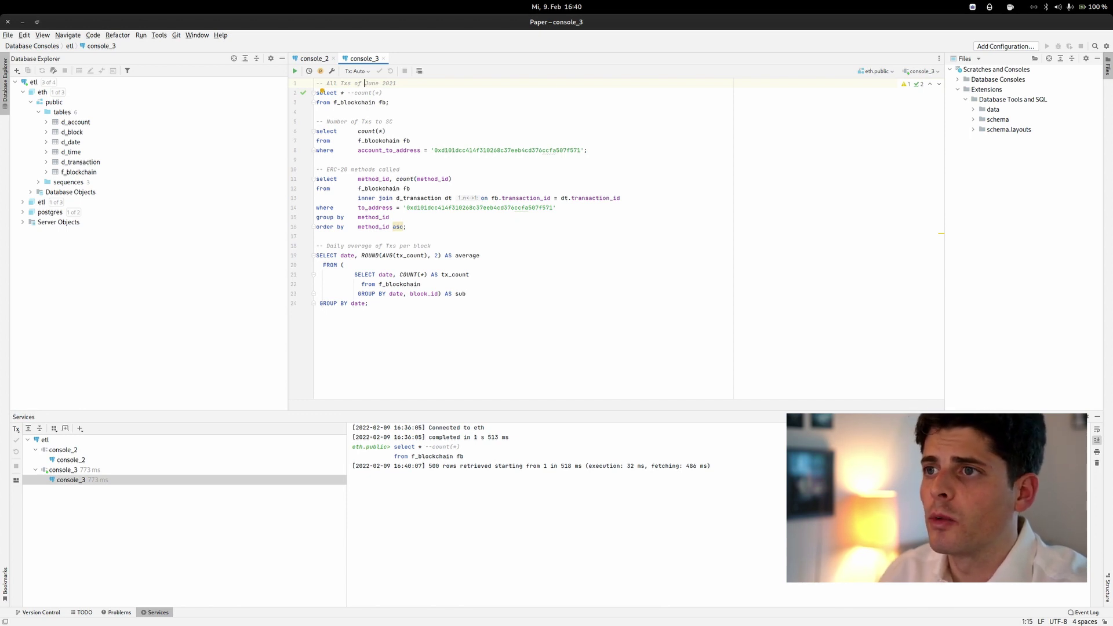
key("Down")
key("ctrl+Return")
key("Return")
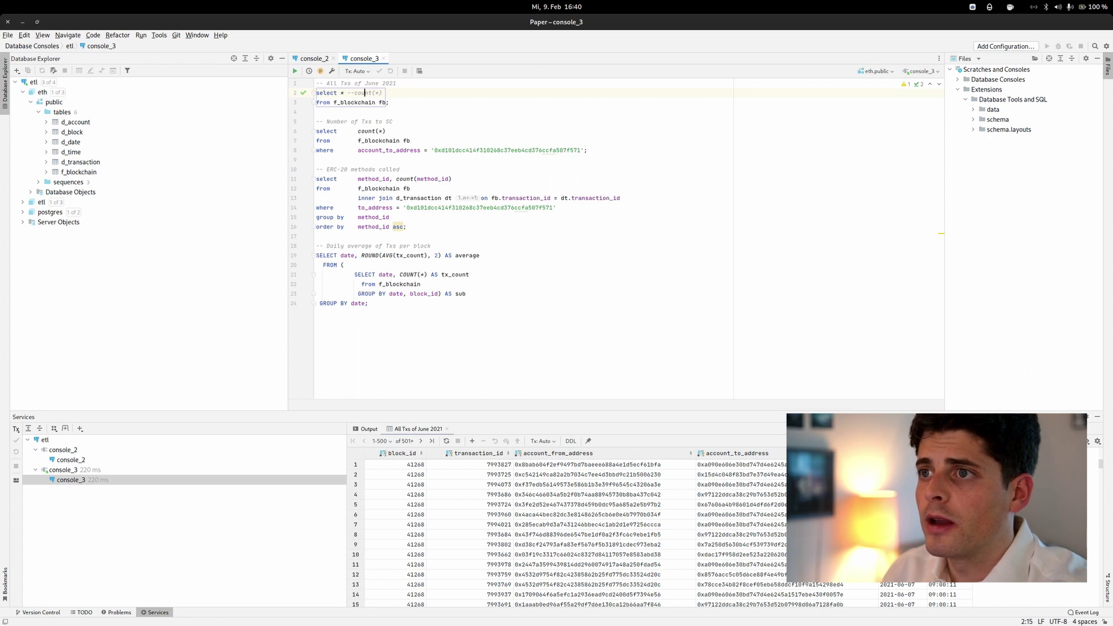
left_click_drag(364, 83, 396, 83)
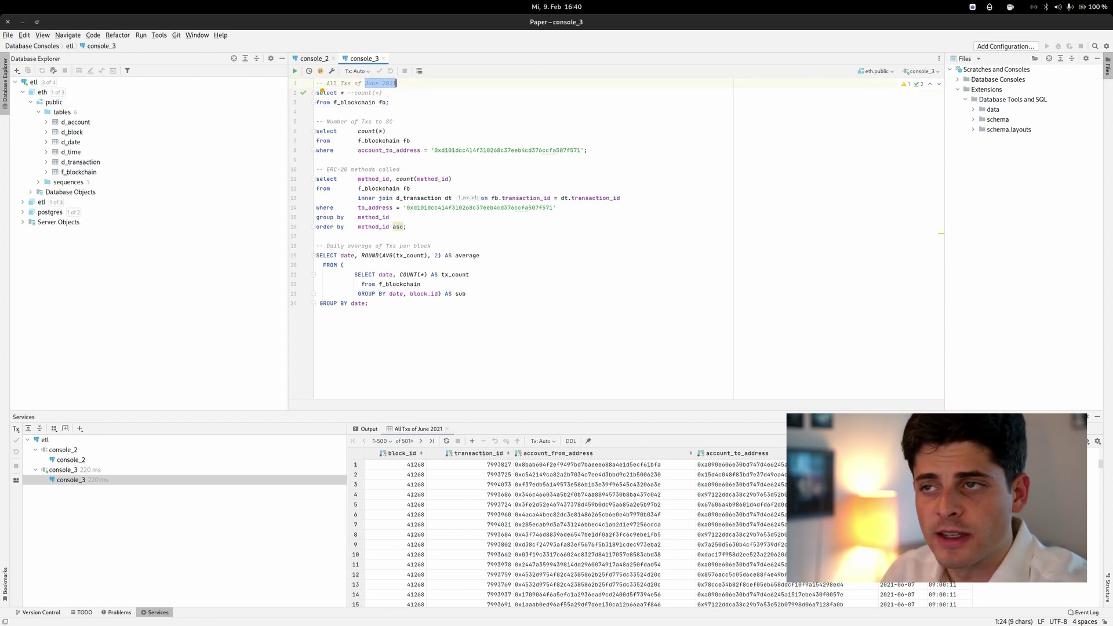
left_click(367, 82)
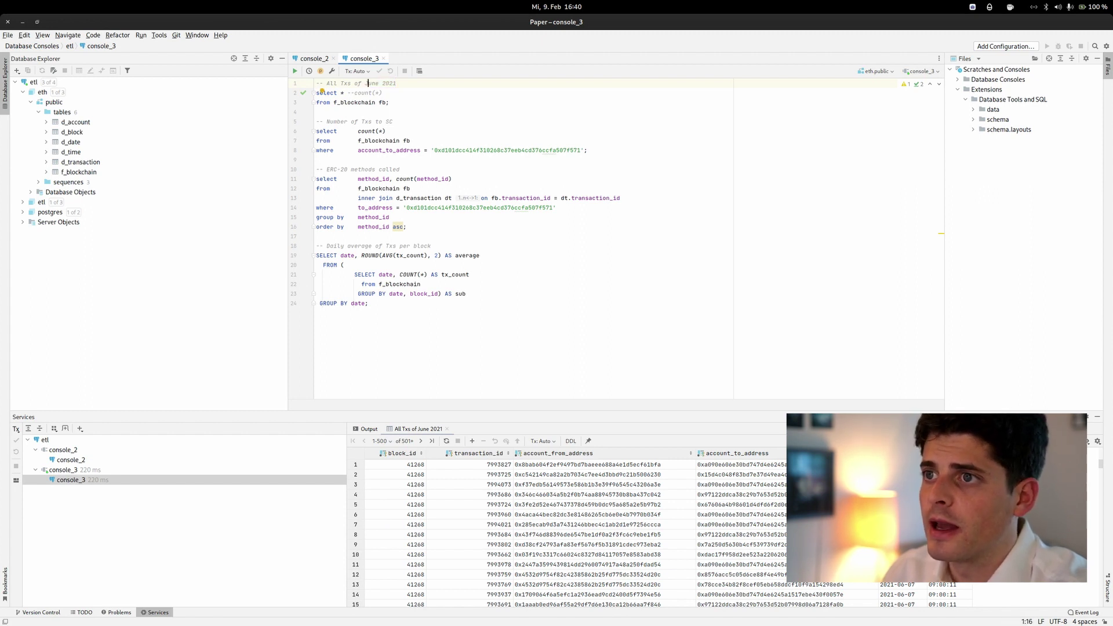
key("ctrl+Return")
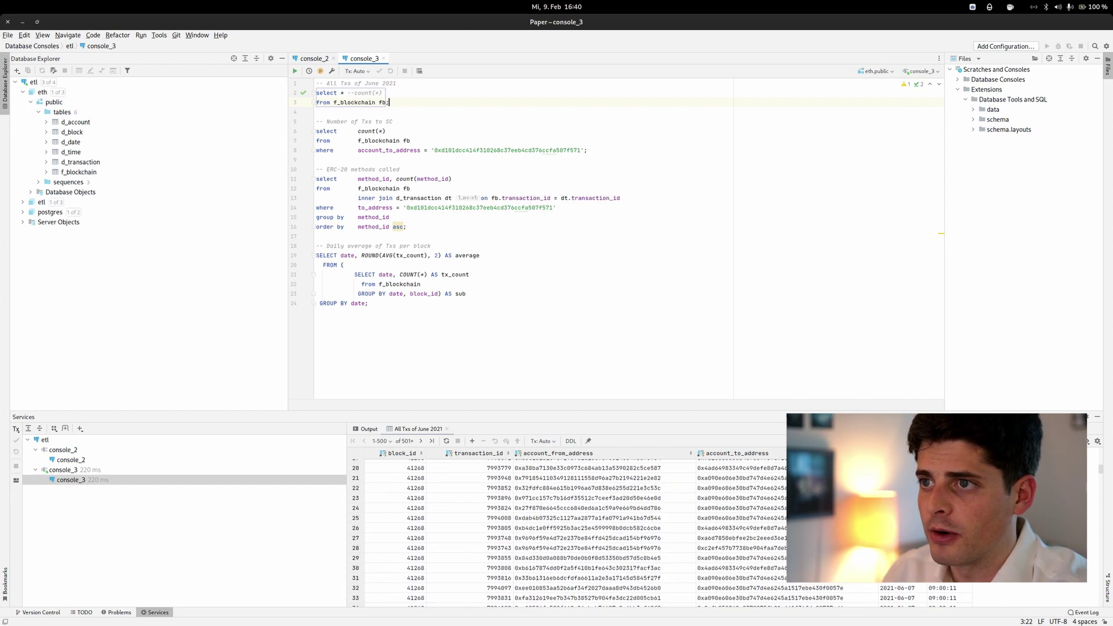
scroll(579, 533, "down", 6)
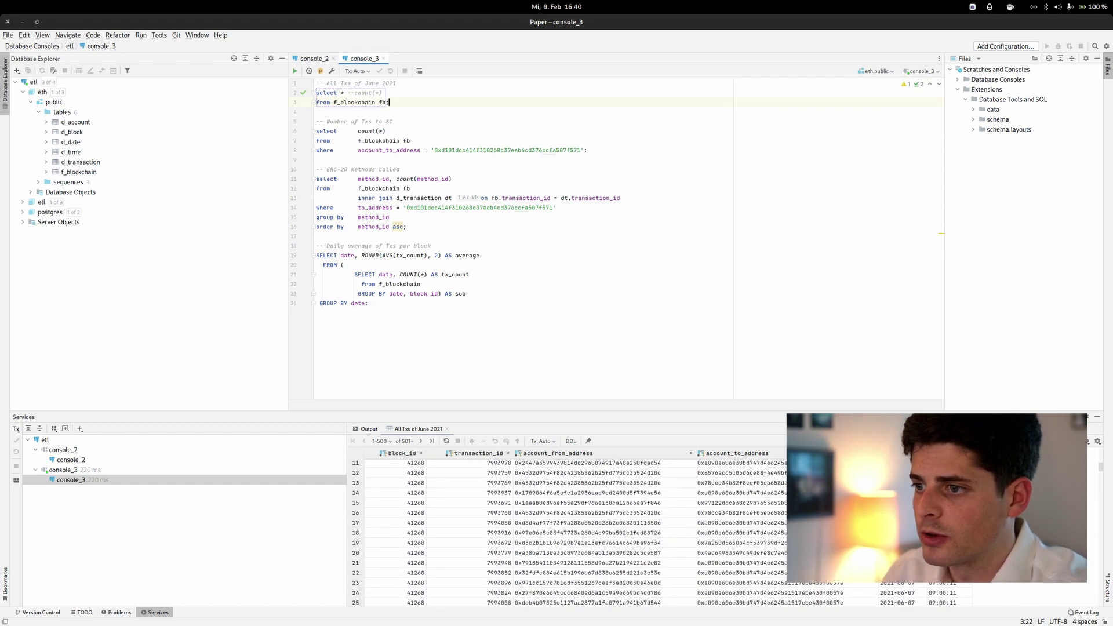
scroll(580, 534, "down", 8)
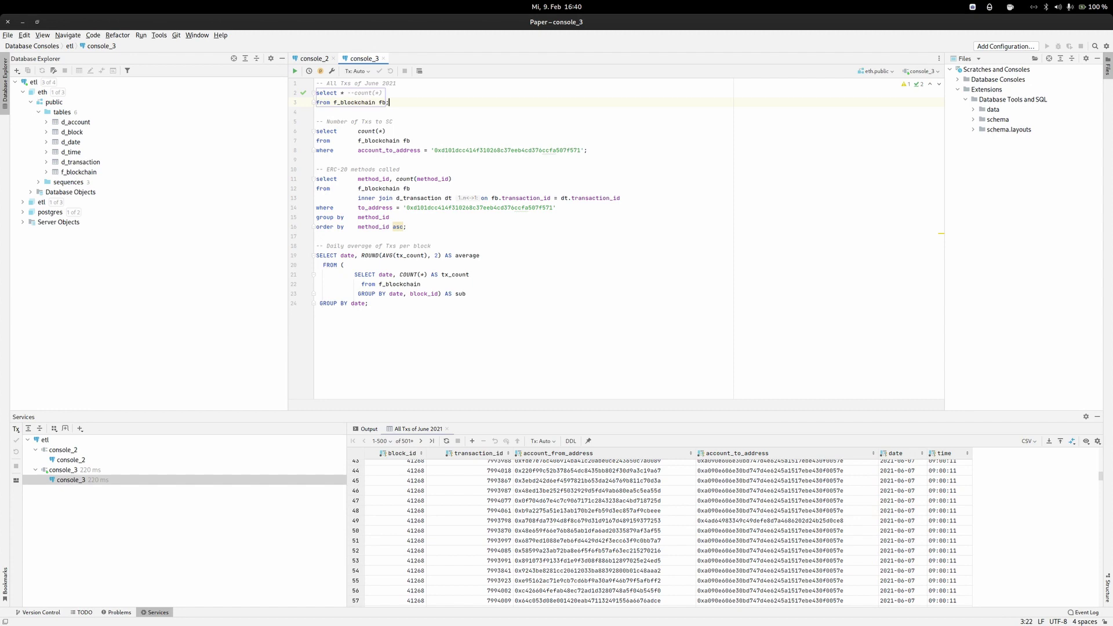
scroll(580, 534, "up", 11)
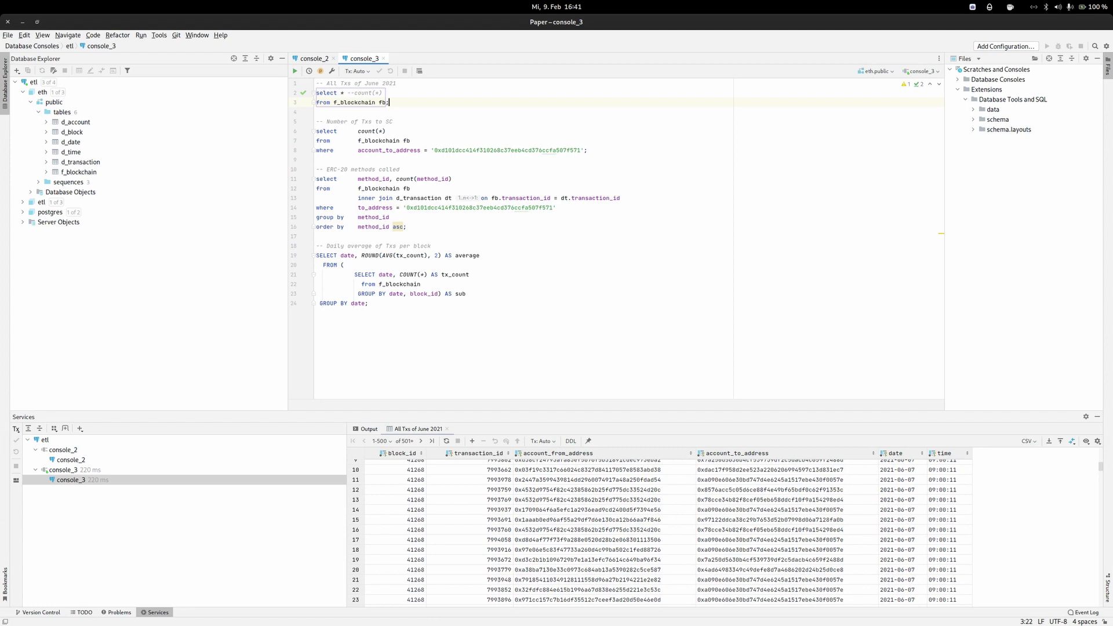
scroll(580, 533, "up", 3)
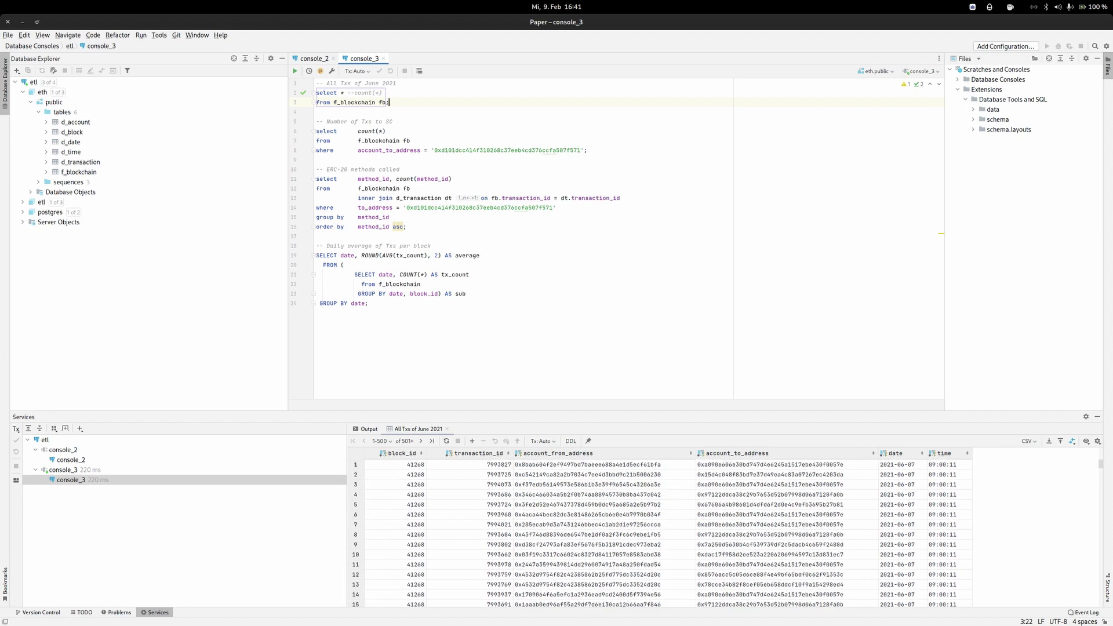
Turn the June 2021 query into a row count and run it, returning 36198196.
key("ctrl+z")
key("ctrl+Return")
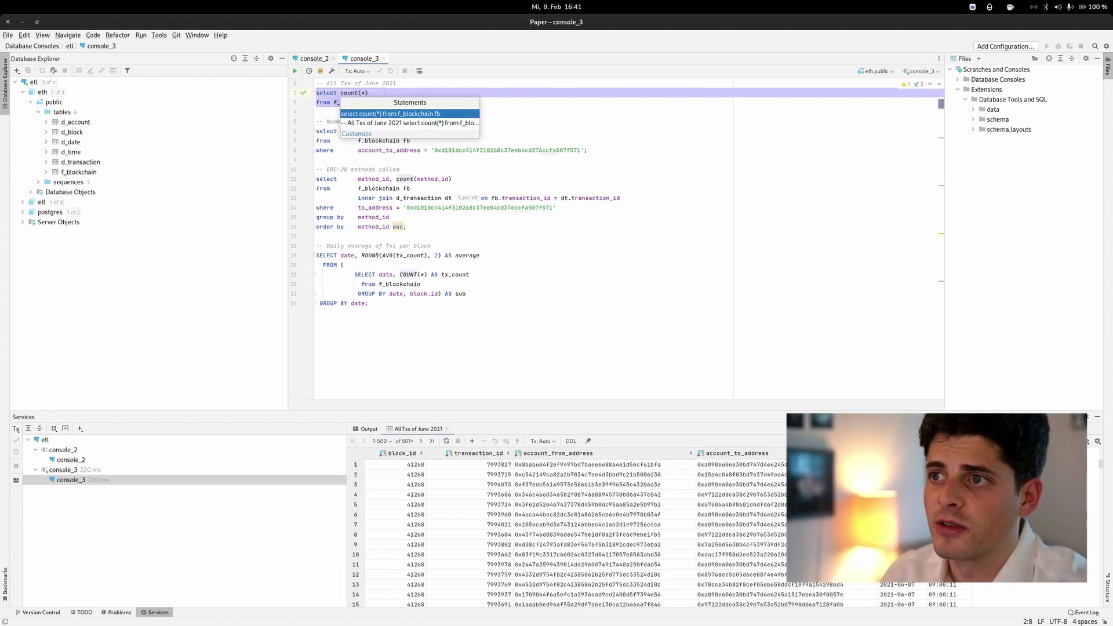
key("Return")
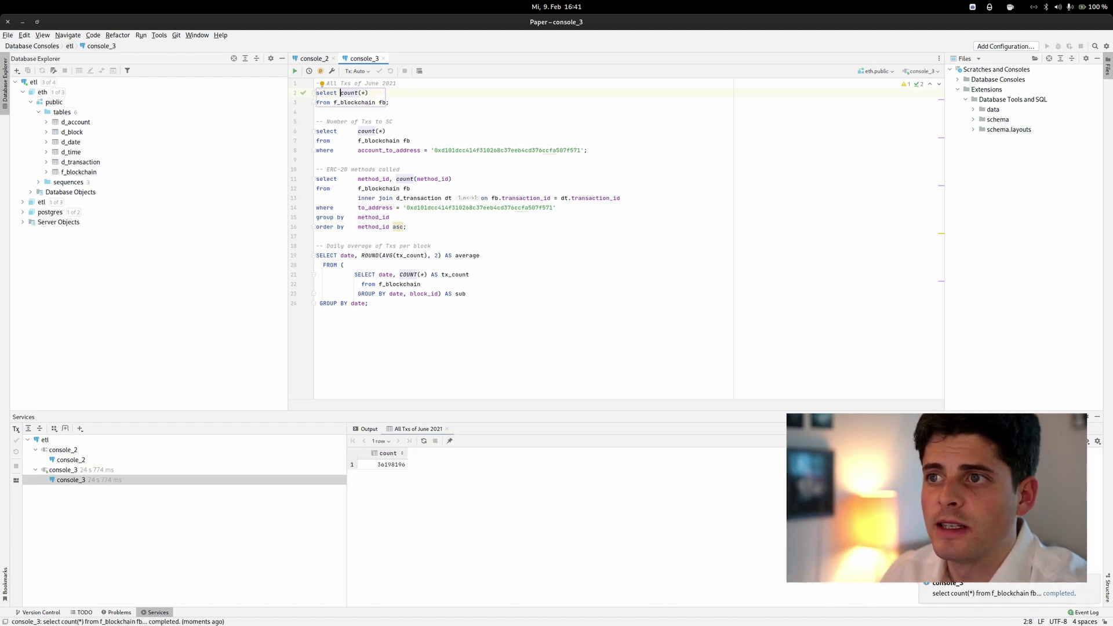
left_click(383, 465)
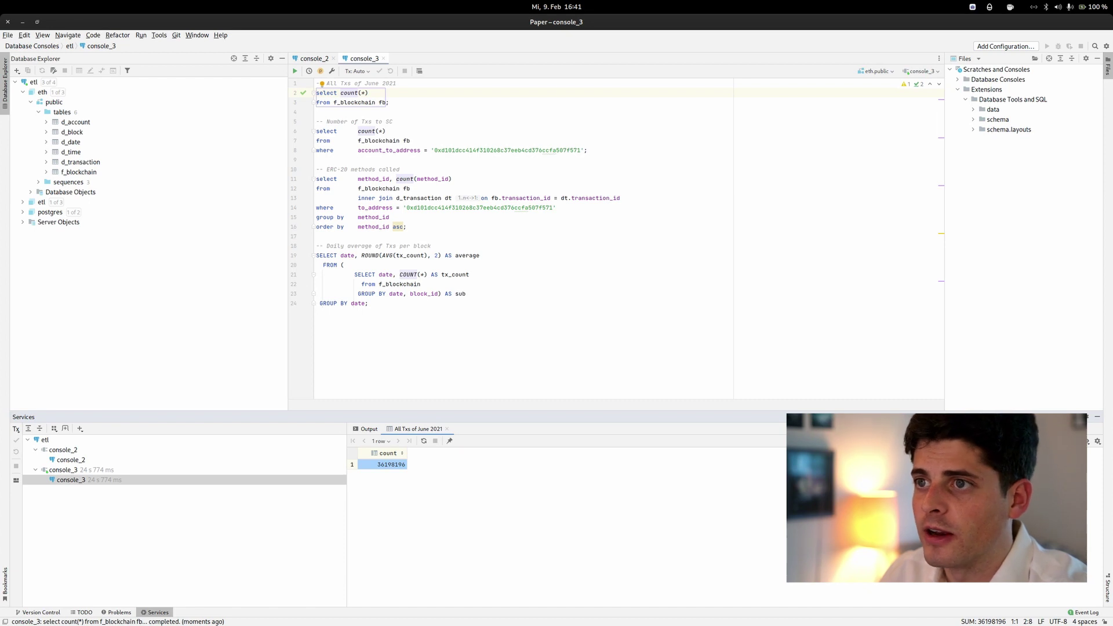
Run the Number of Txs to SC query, returning 29 transactions to the contract address.
left_click(330, 131)
key("ctrl+Return")
key("Return")
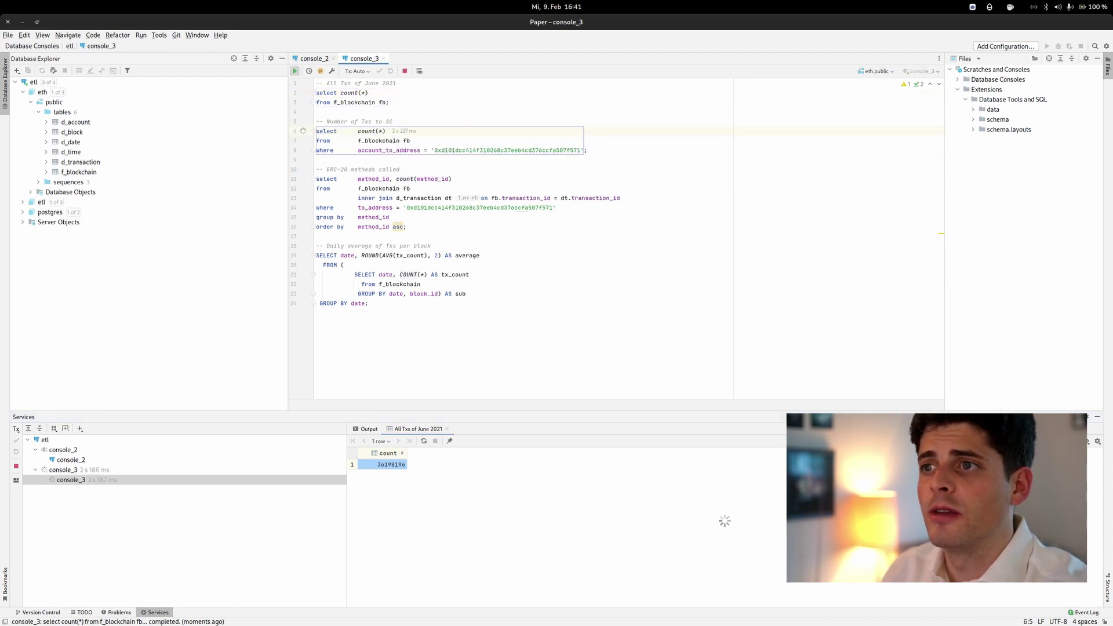
left_click(393, 121)
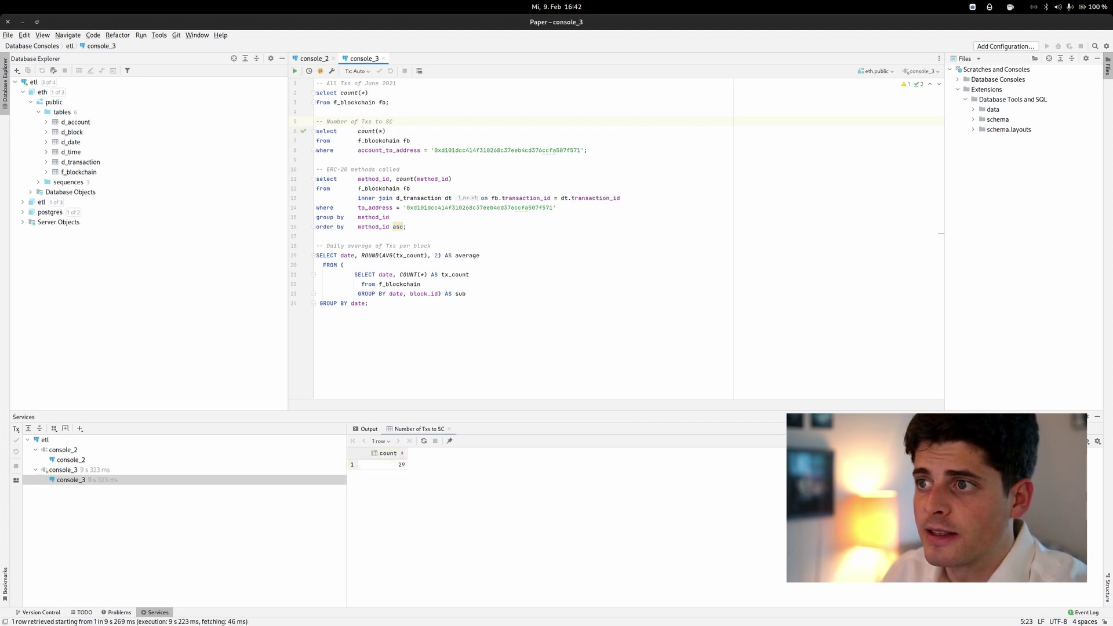
double_click(507, 150)
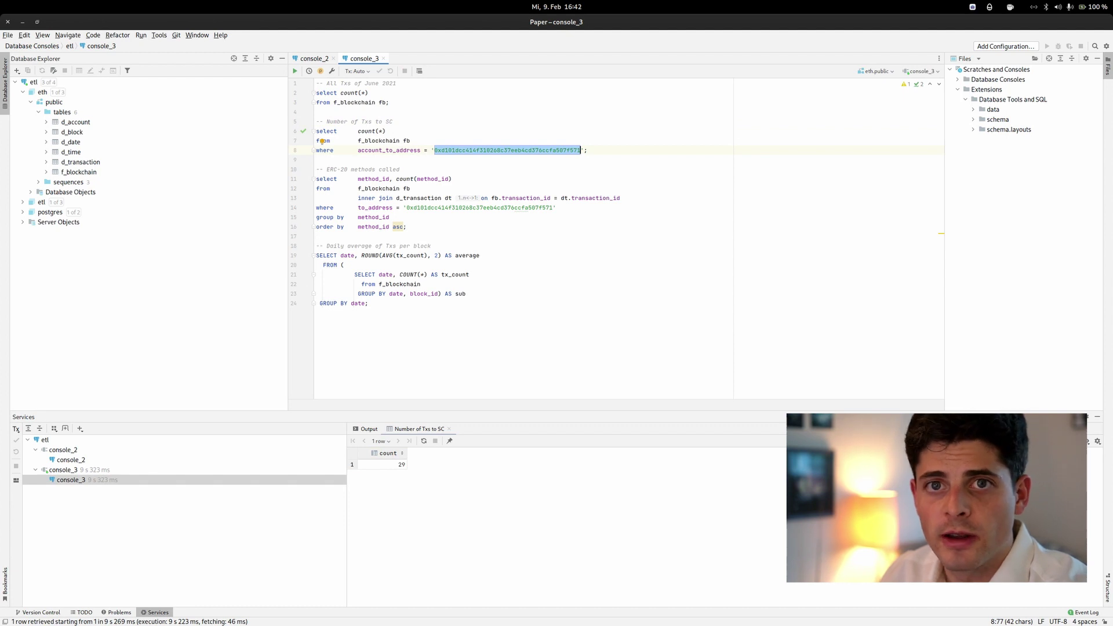
left_click(361, 150)
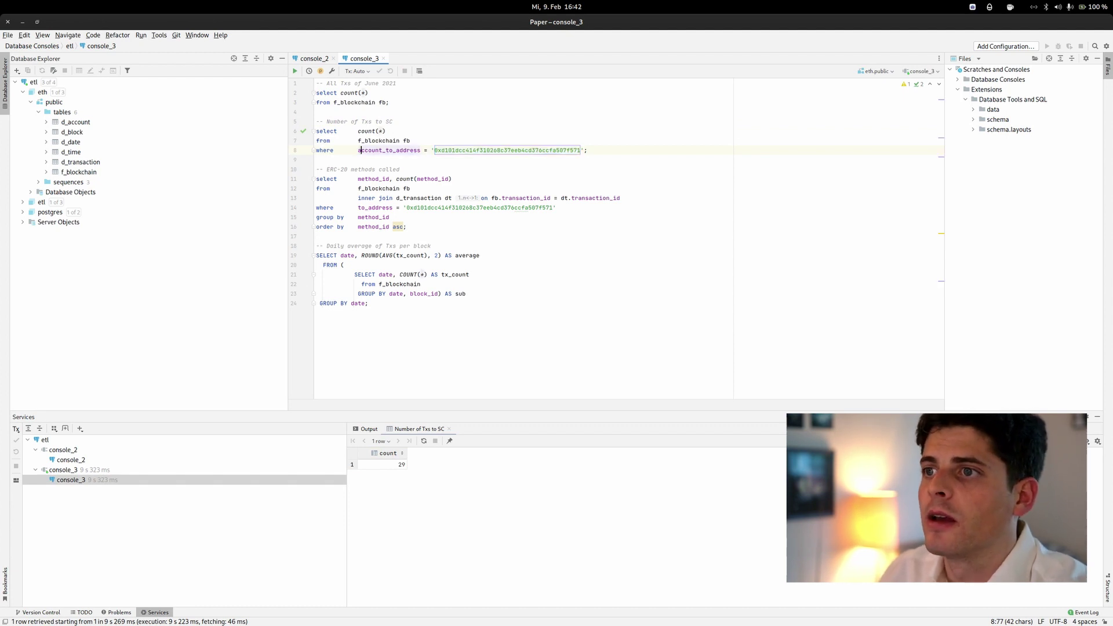
left_click(383, 465)
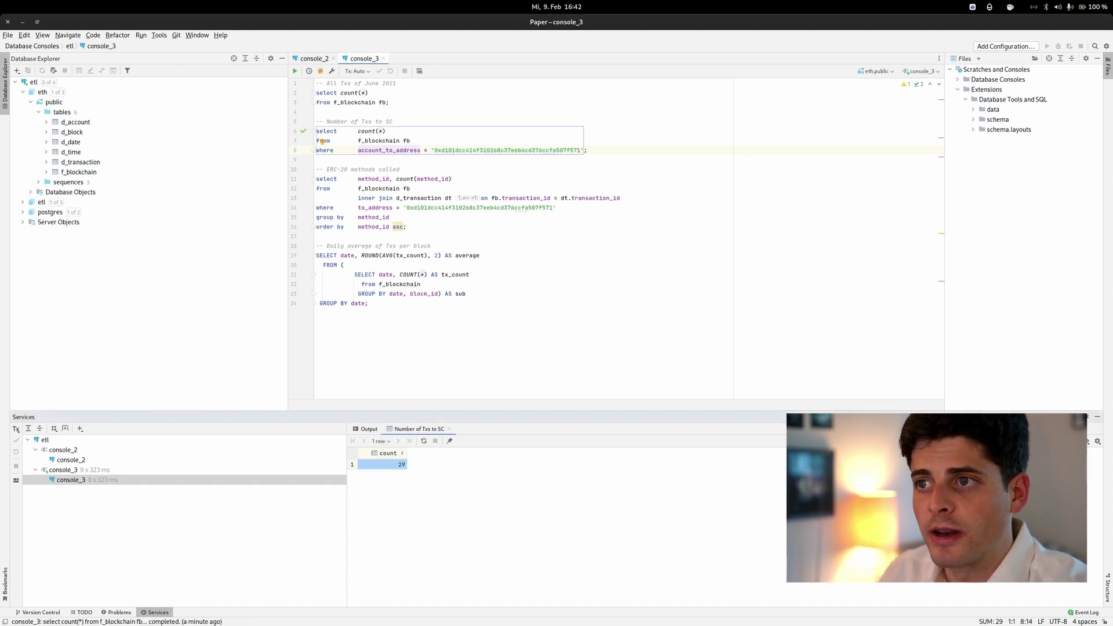
left_click(399, 189)
Start the ERC-20 methods called query and review its method_id grouping while it runs.
key("ctrl+Return")
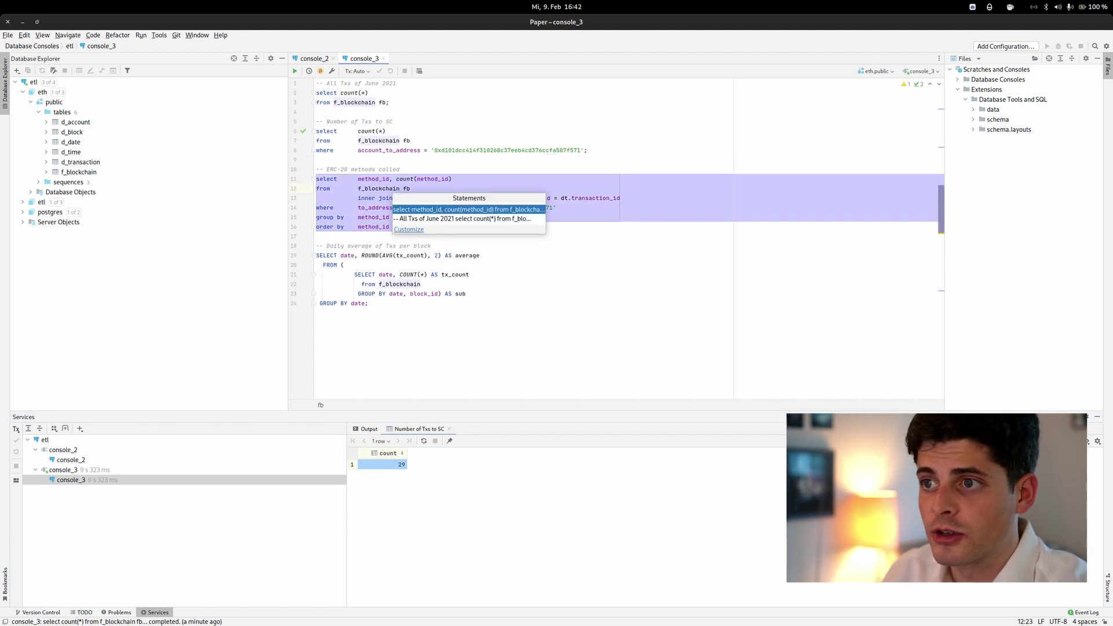
key("Return")
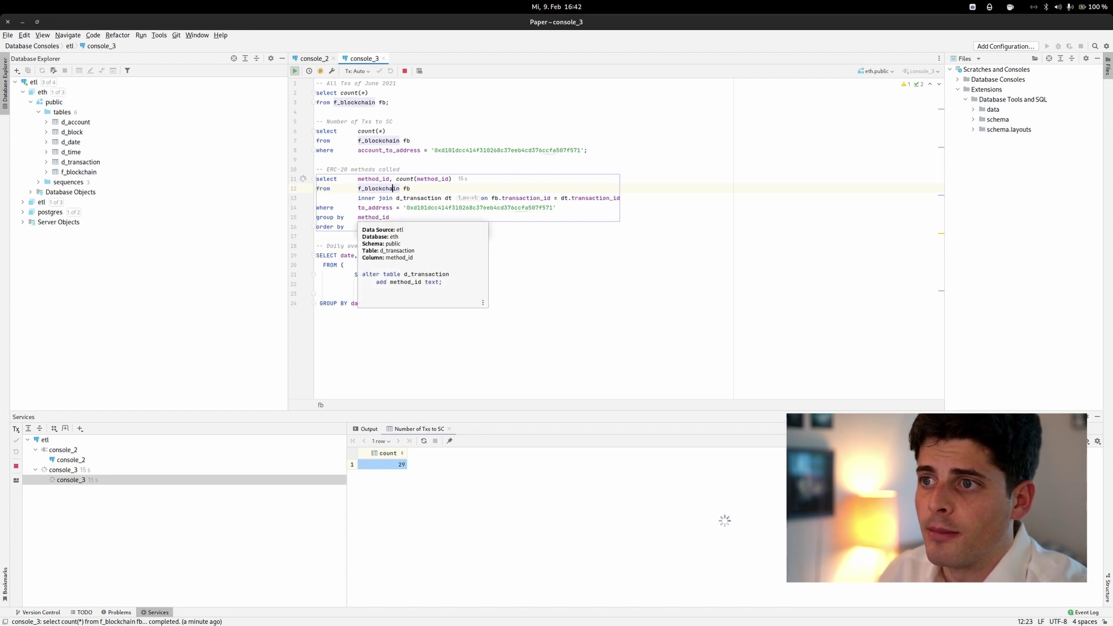
double_click(373, 217)
key("Escape")
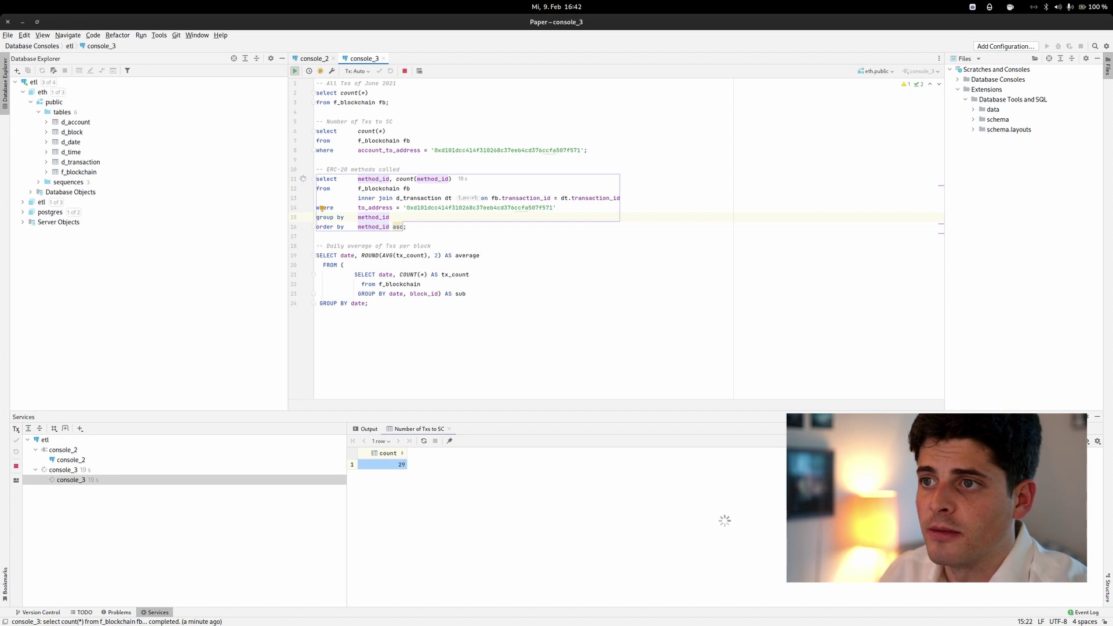
left_click_drag(326, 169, 350, 169)
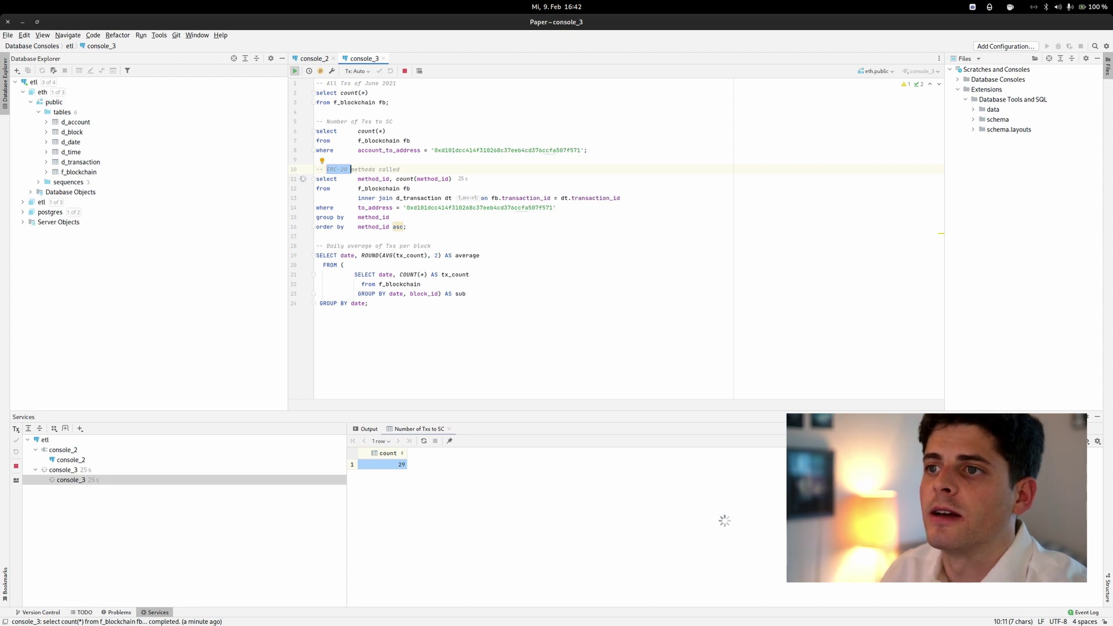
Inspect the ERC-20 results: 0x095ea7b3 called 15 times and 0xa9059cbb called 14 times.
left_click(358, 169)
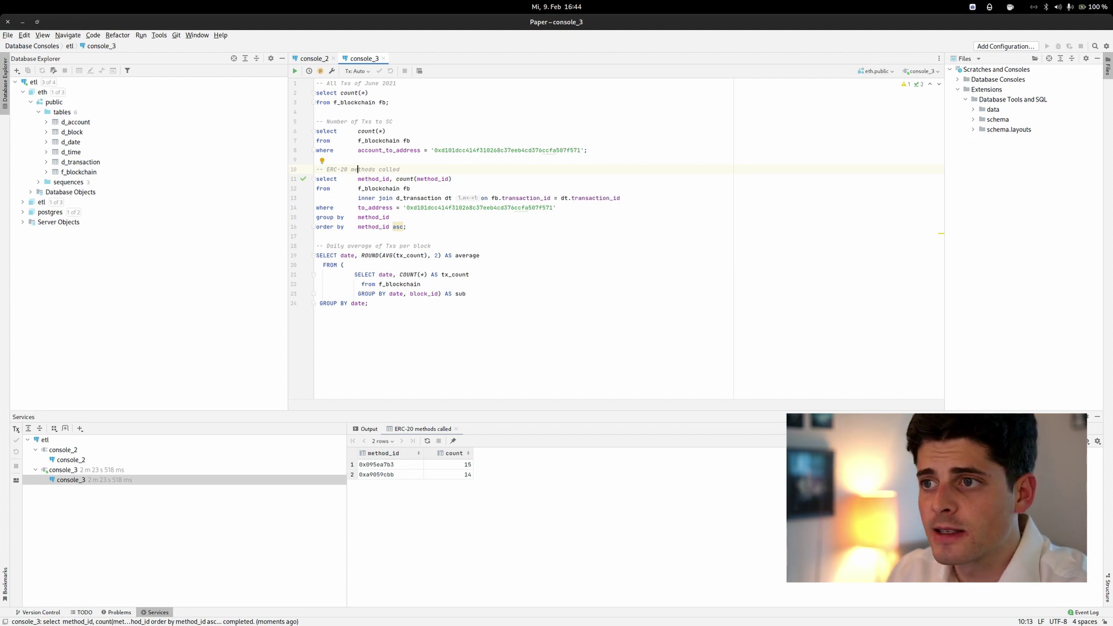
left_click(448, 464)
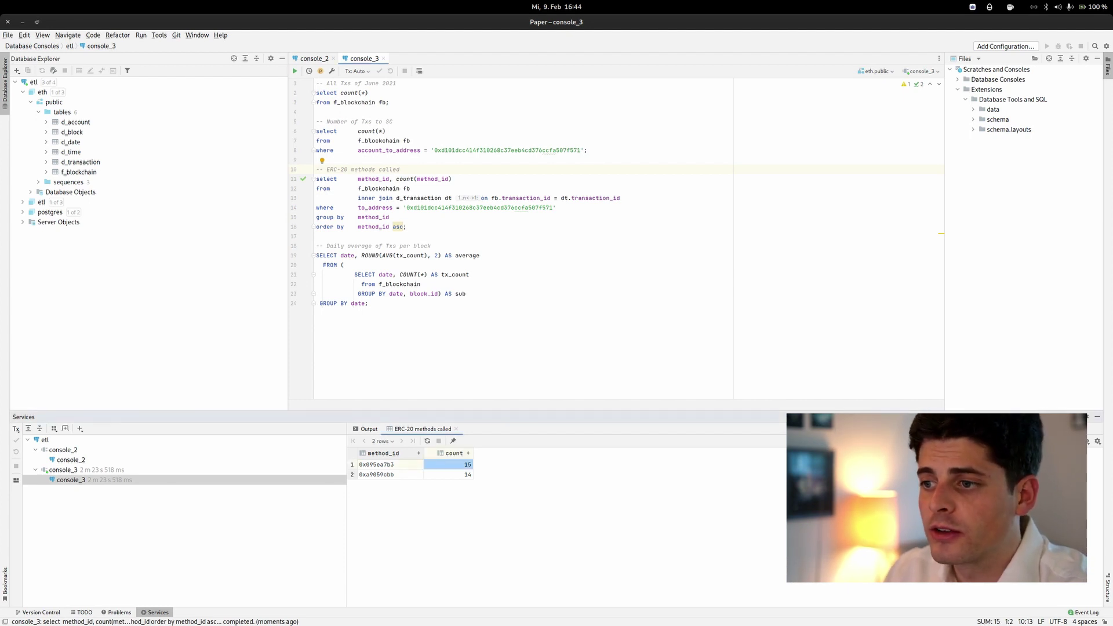
left_click(383, 465)
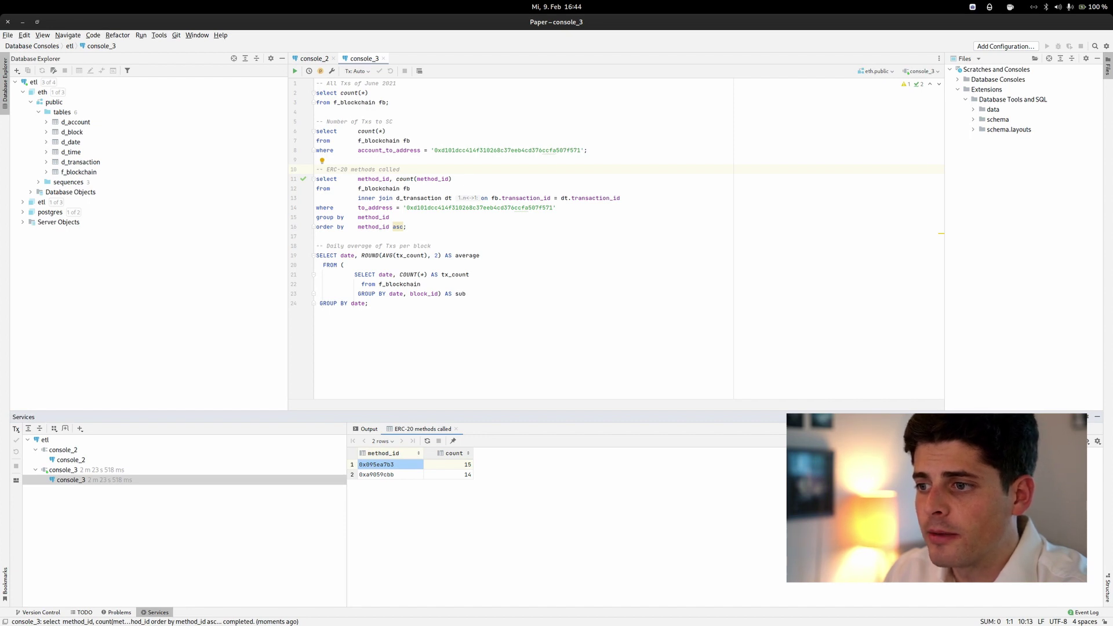
left_click(448, 474)
left_click(382, 474)
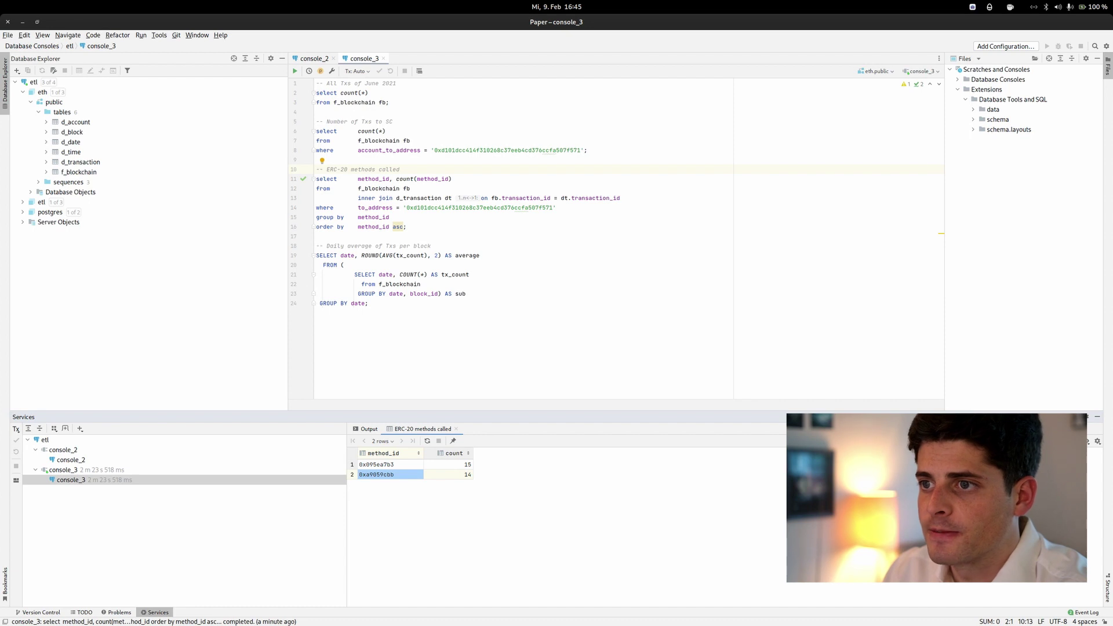
left_click(401, 275)
key("ctrl+Return")
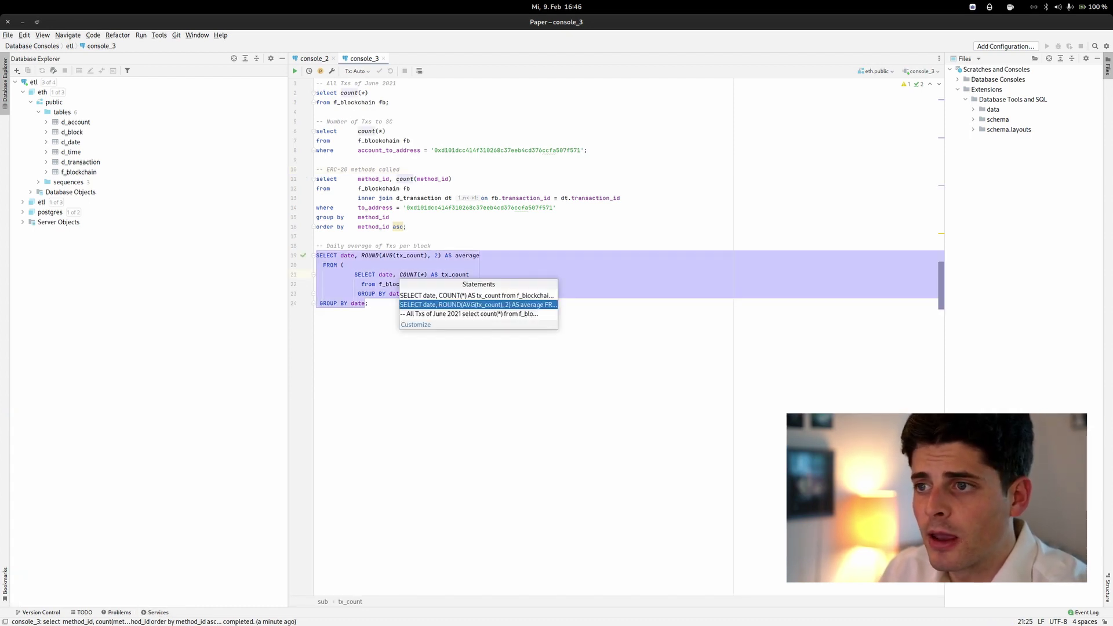
Run the daily average of Txs per block query, starting 2021-06-01 at 198.59.
key("Return")
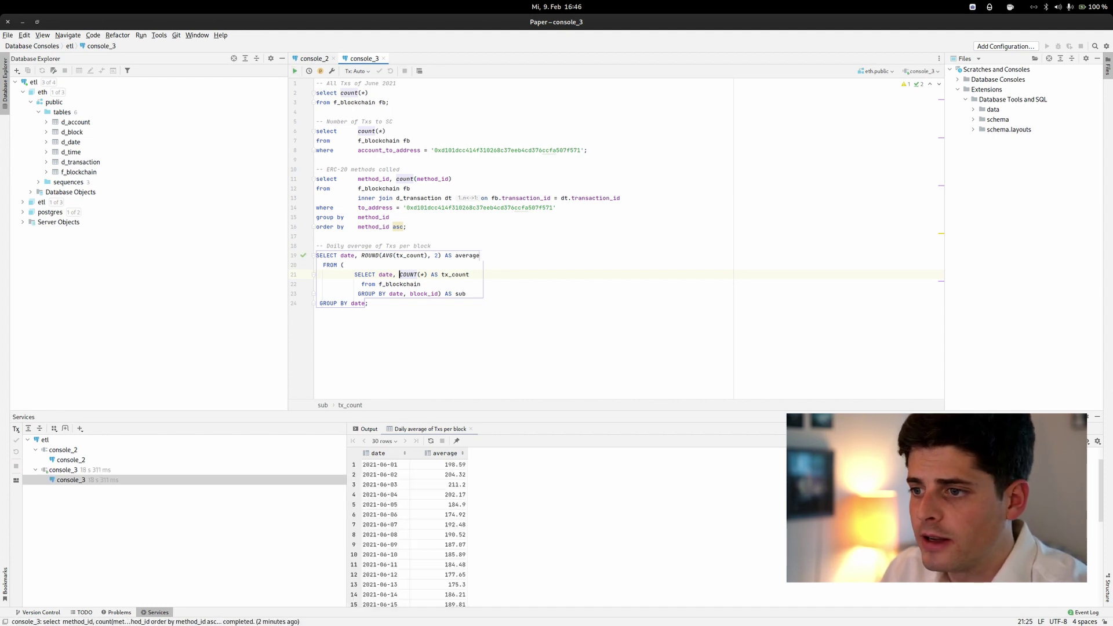
scroll(406, 527, "down", 5)
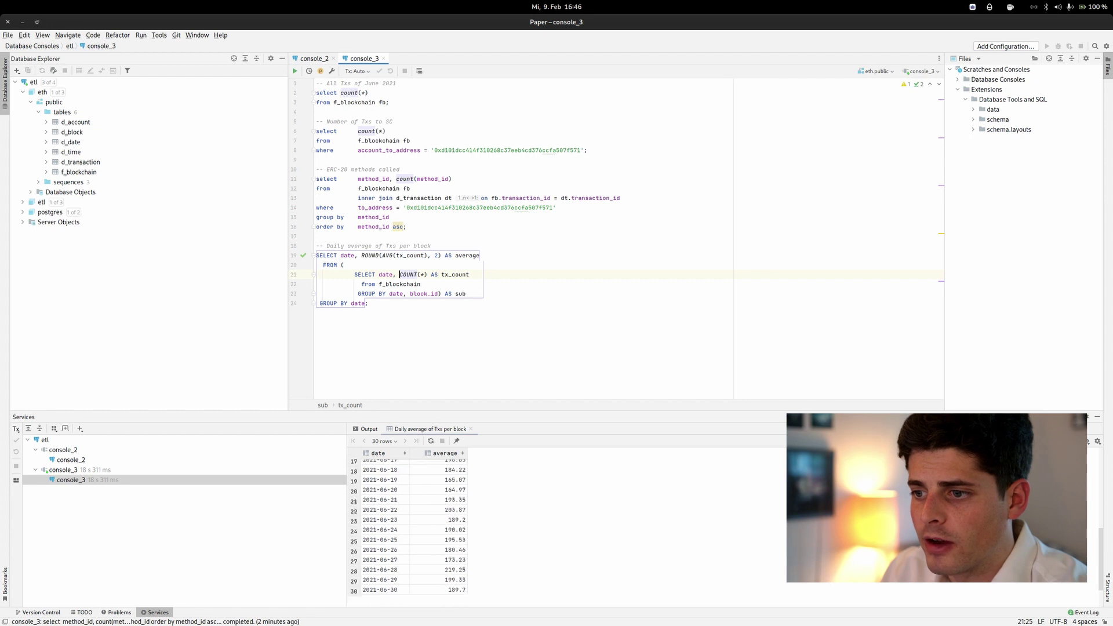
scroll(406, 527, "up", 3)
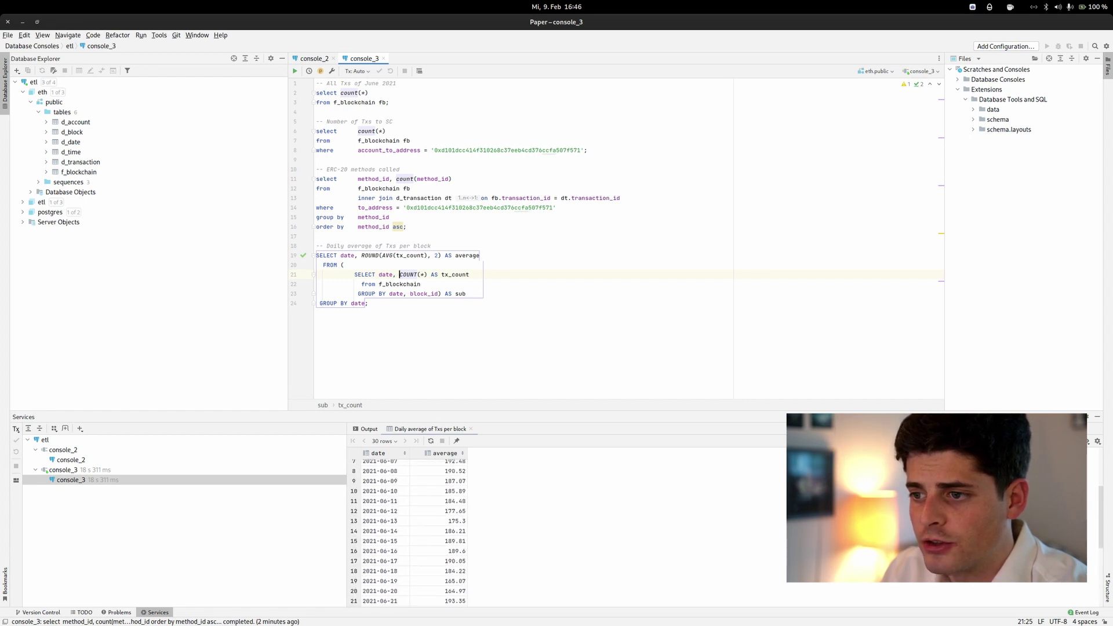
scroll(406, 527, "up", 3)
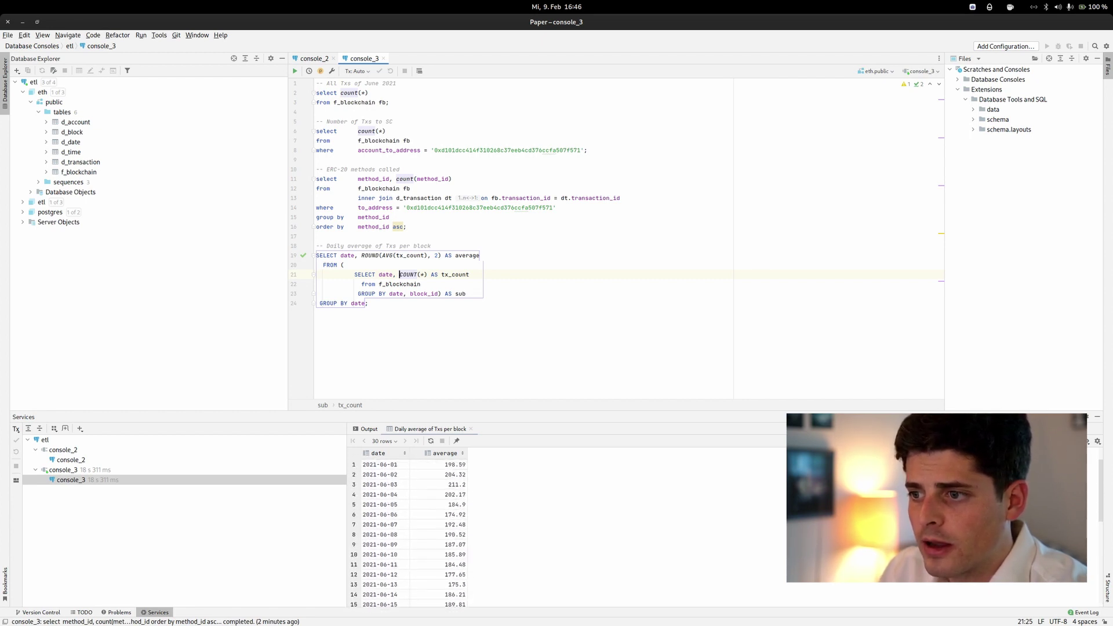
left_click(439, 465)
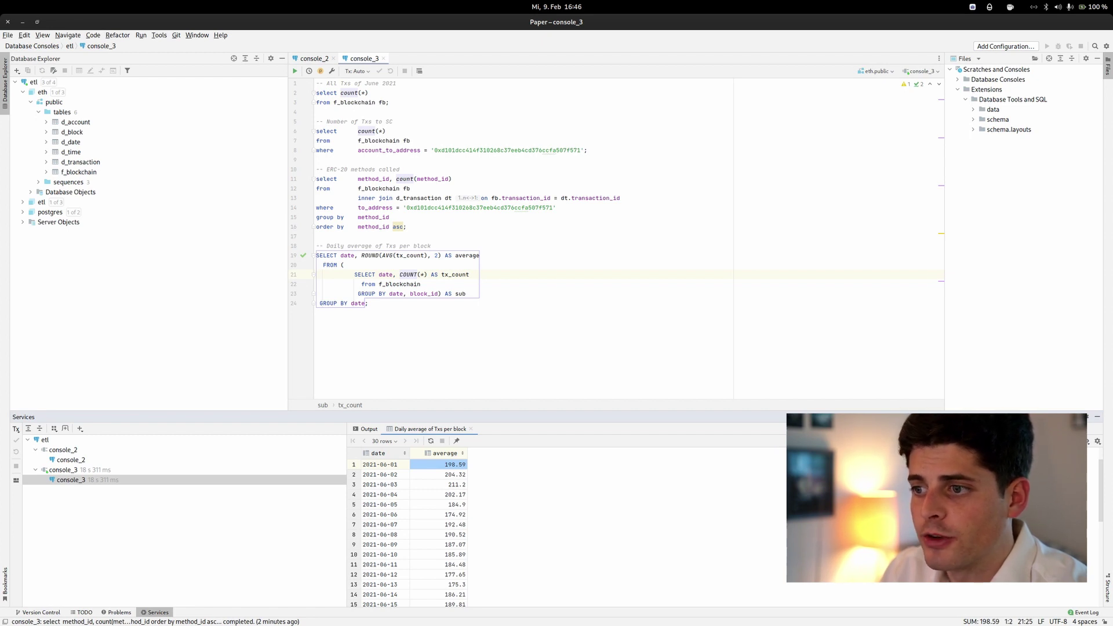
left_click(380, 464)
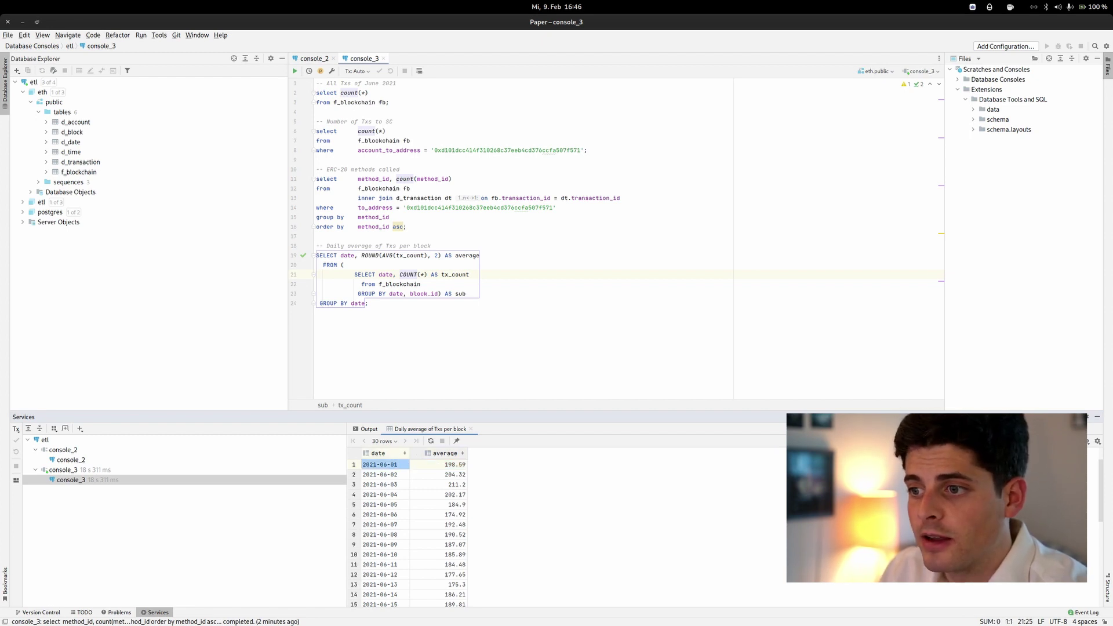
Select and copy all 30 date and average result rows.
key("ctrl+a")
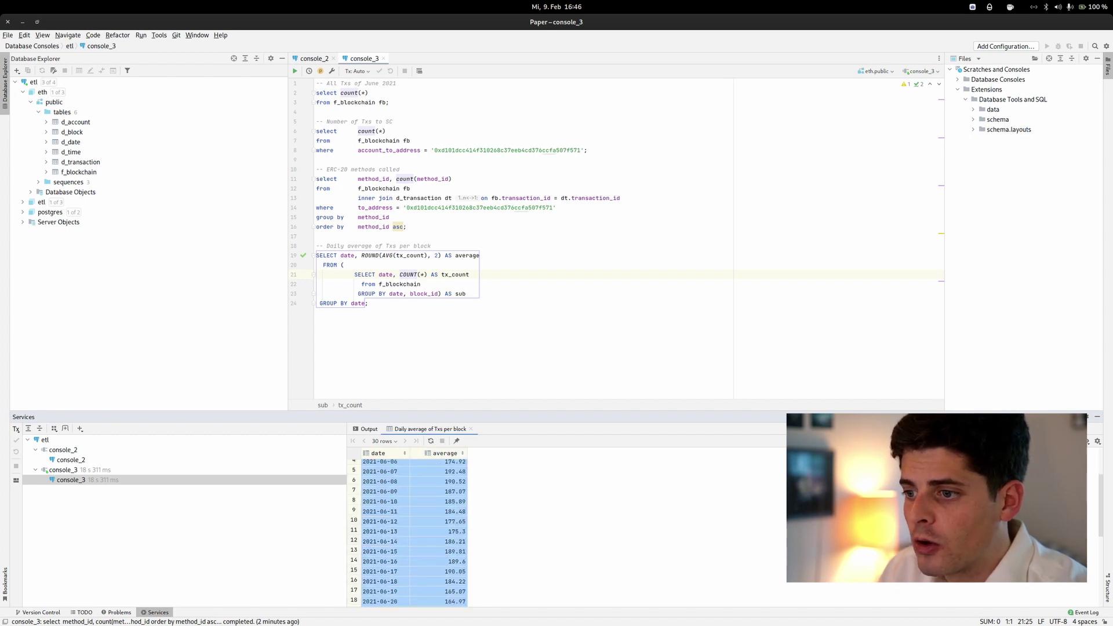
scroll(405, 521, "down", 5)
right_click(432, 518)
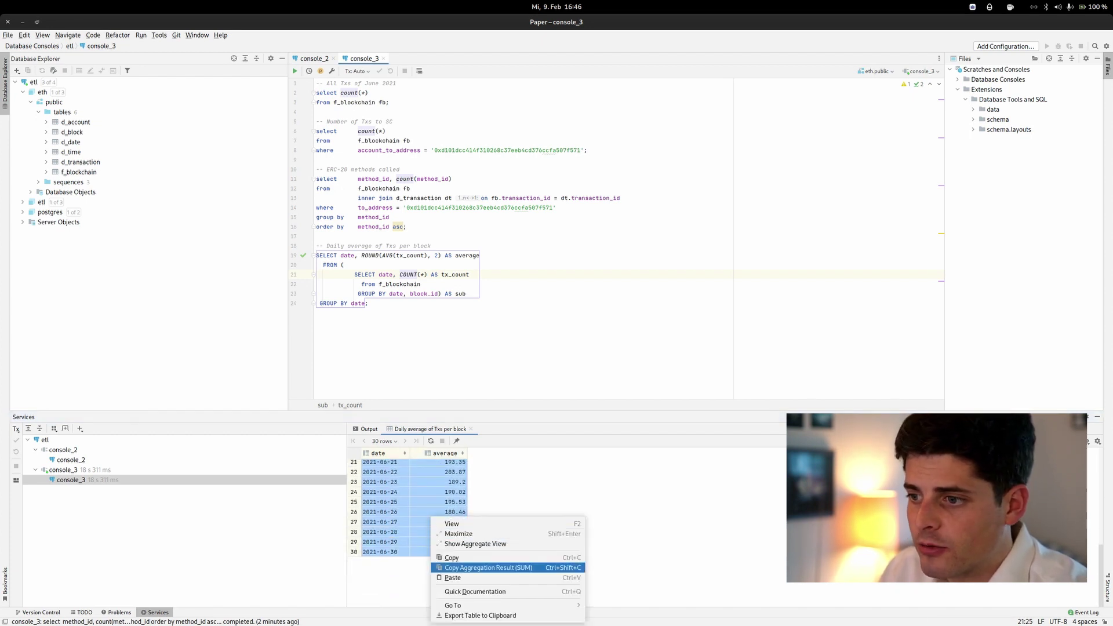
left_click(451, 557)
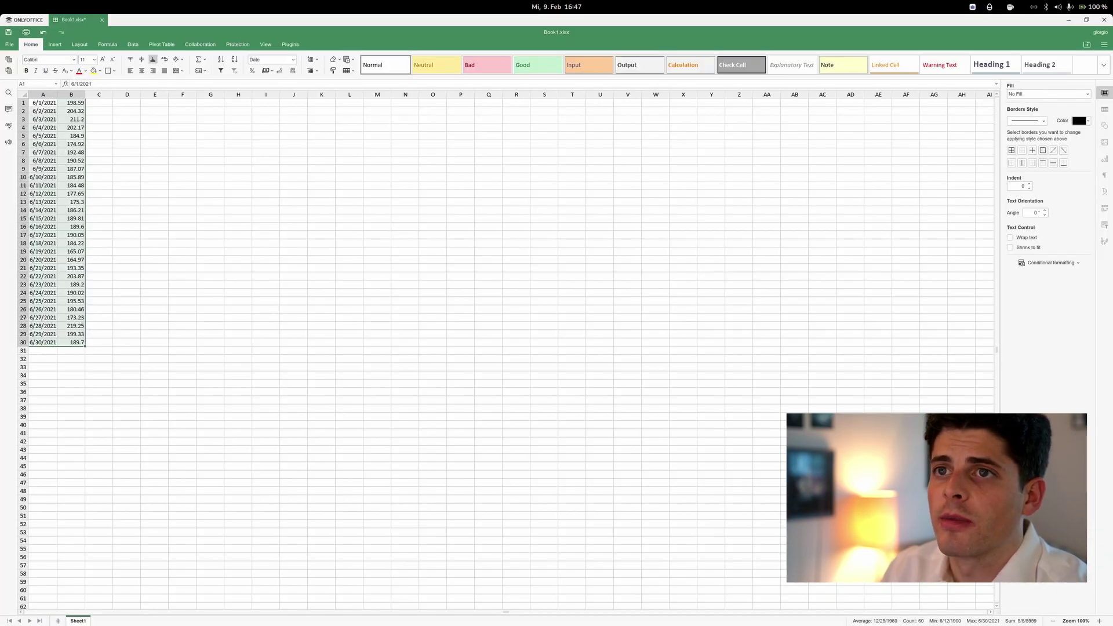
Insert a line chart of the daily averages in A1:B30.
left_click(55, 44)
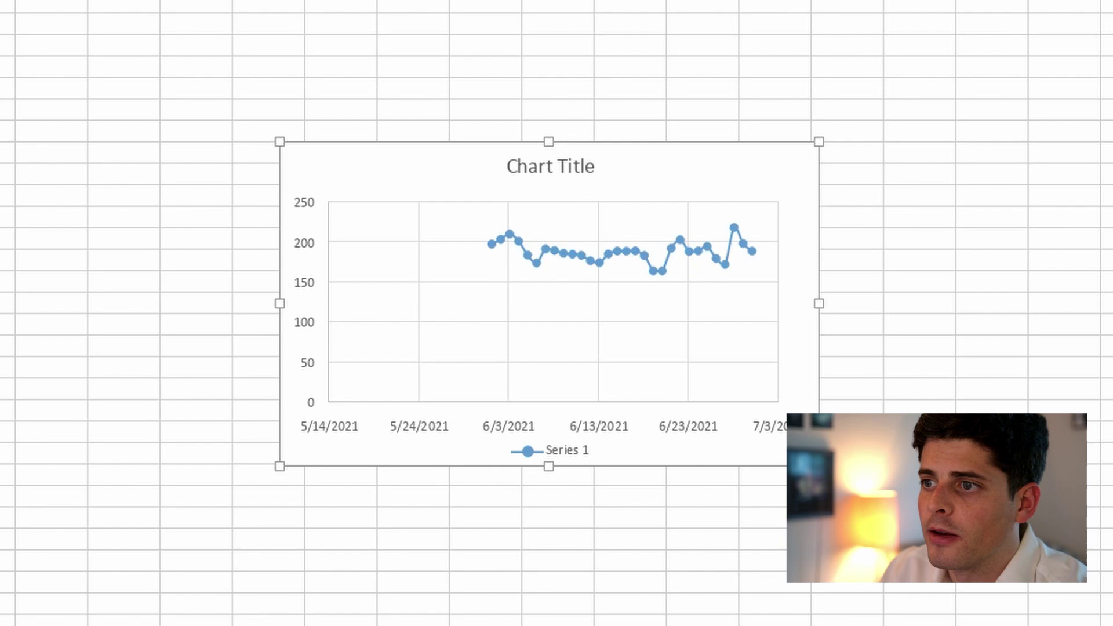
left_click(991, 324)
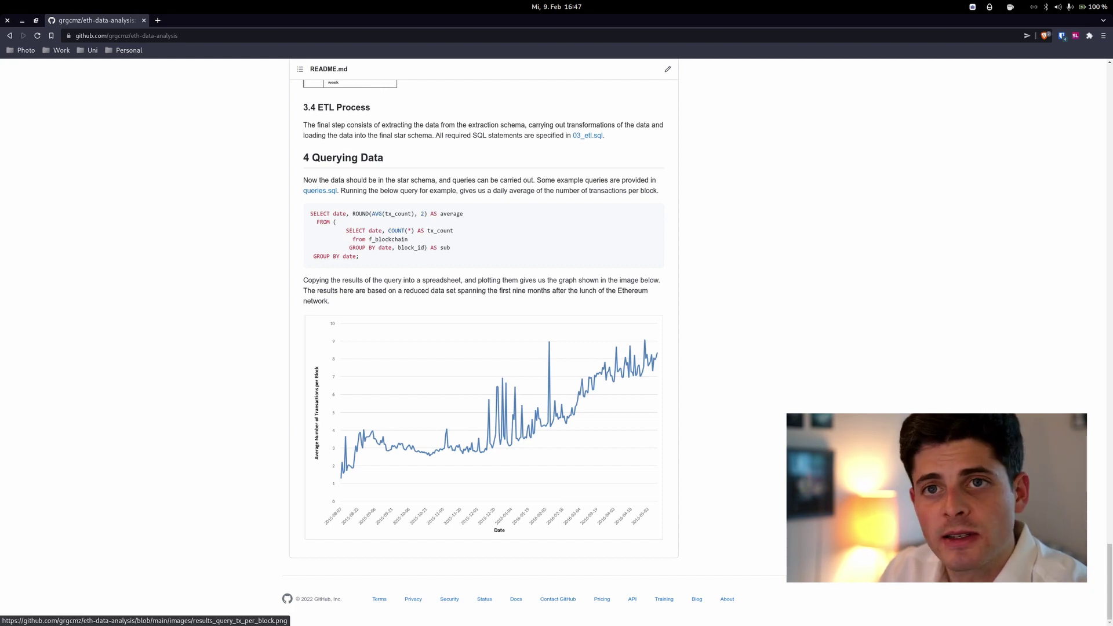
Switch back to the ONLYOFFICE workspace showing Book1.xlsx with its line chart.
key("ctrl+alt+Right")
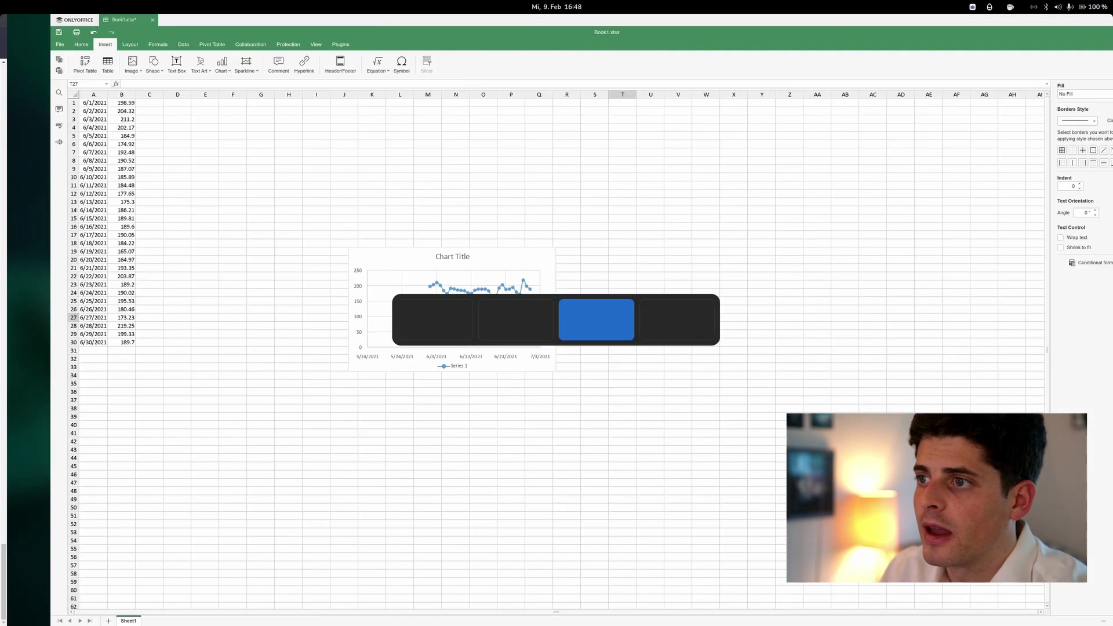